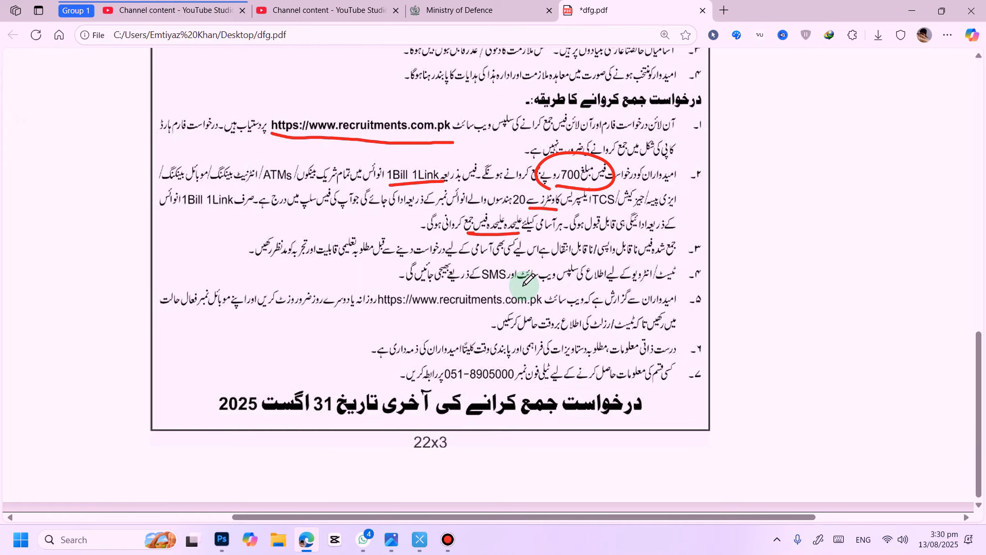
Step: Search the web for recruitment com pk in a new browser tab
scroll(528, 280, up, 12)
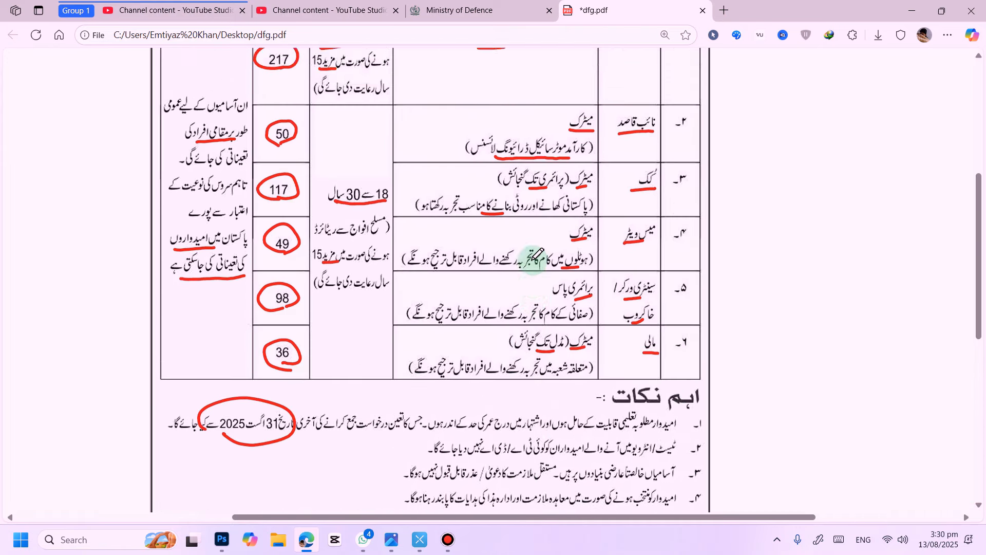
scroll(537, 253, up, 2)
click(724, 10)
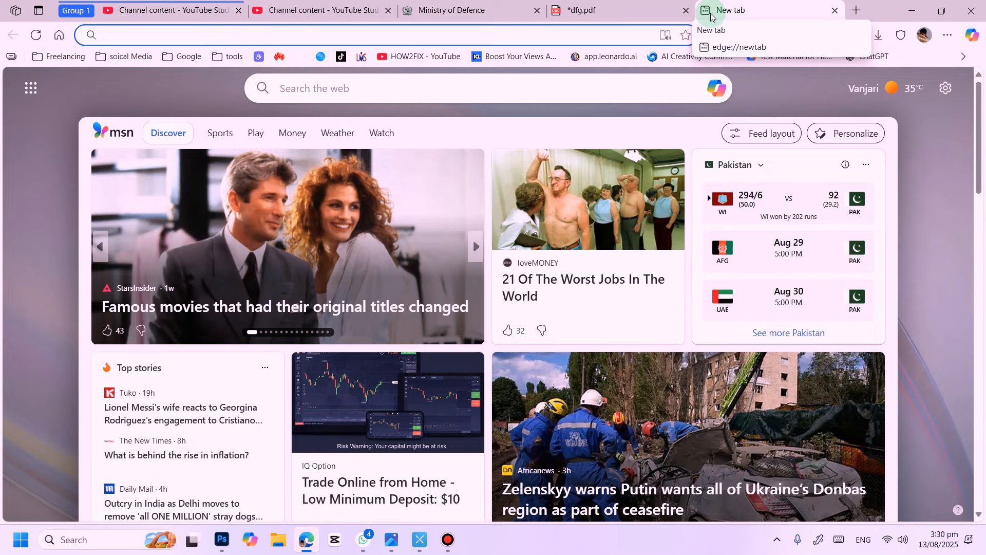
text(rec)
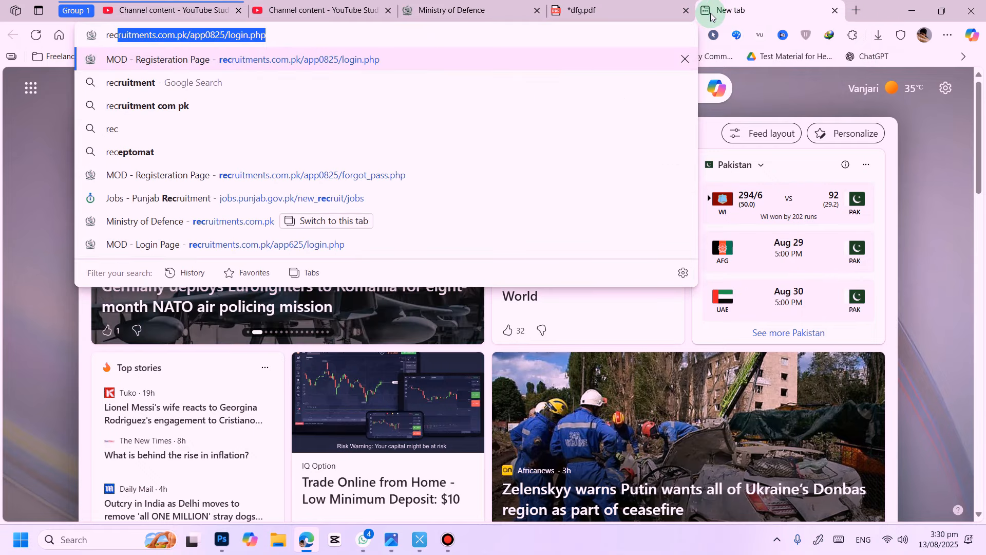
text(uitmen)
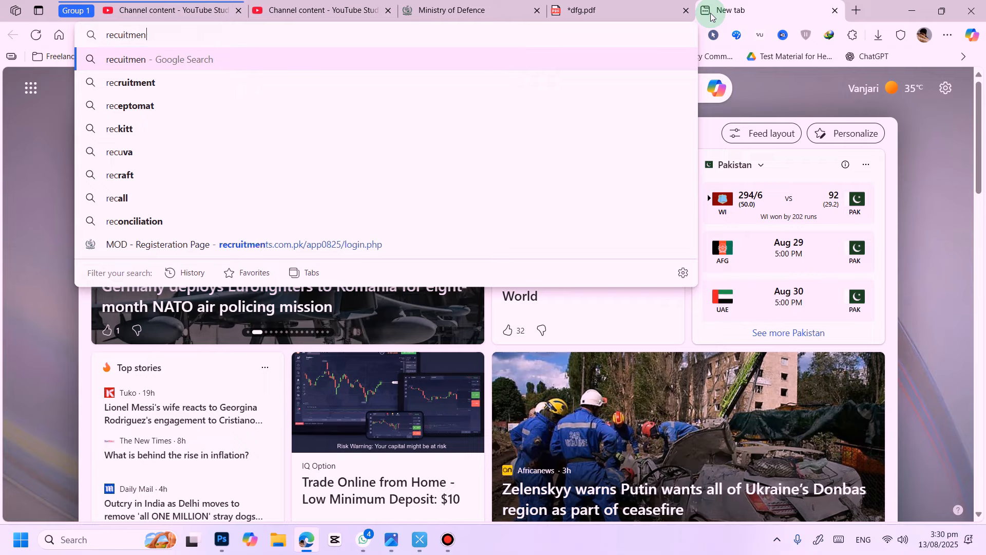
text(t com pk)
key(Return)
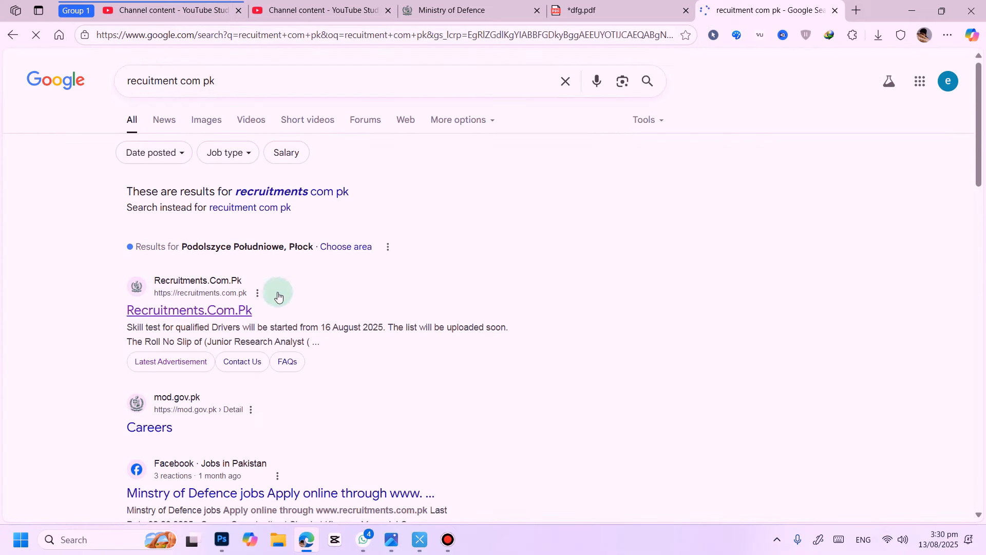
Step: Open the Recruitments.com.pk site from the search results
click(208, 310)
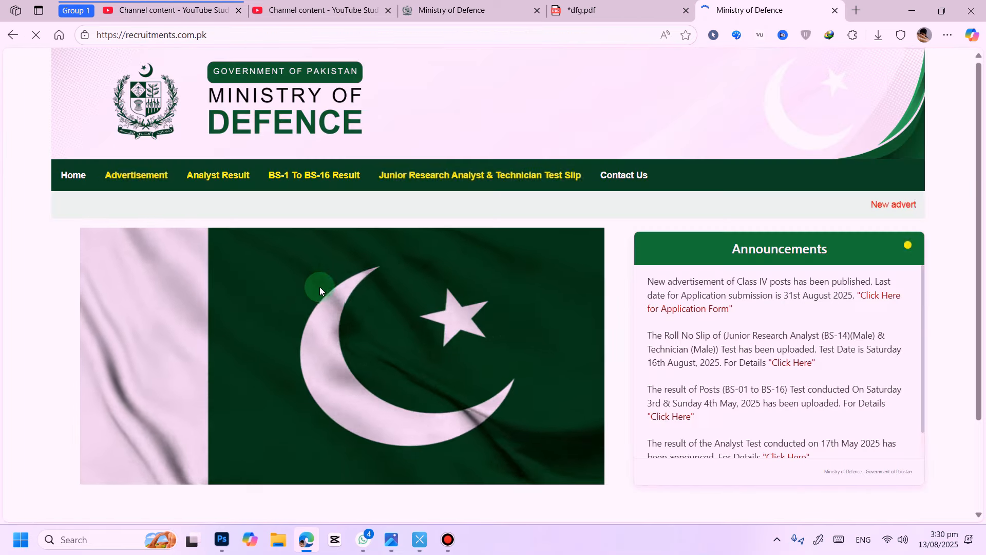
scroll(402, 261, down, 3)
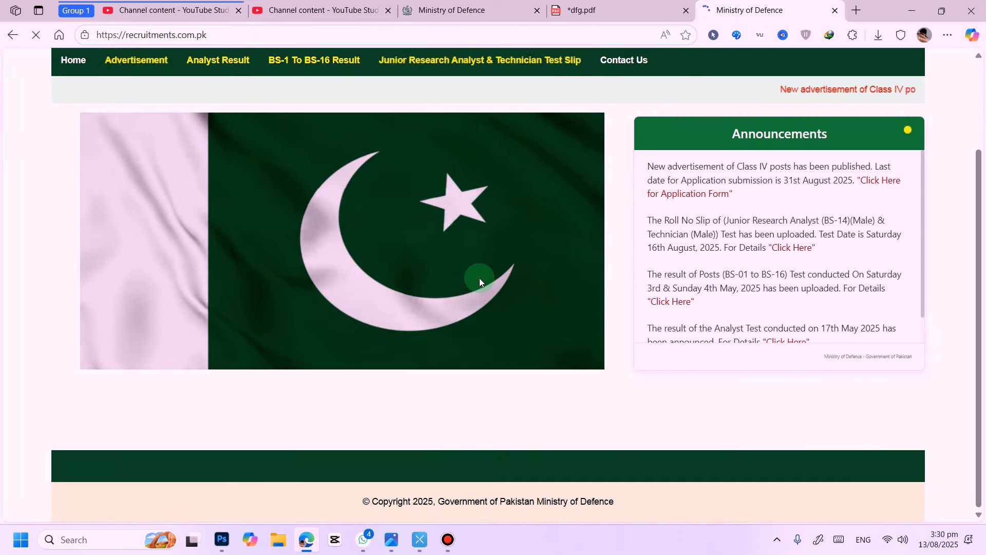
scroll(514, 272, up, 3)
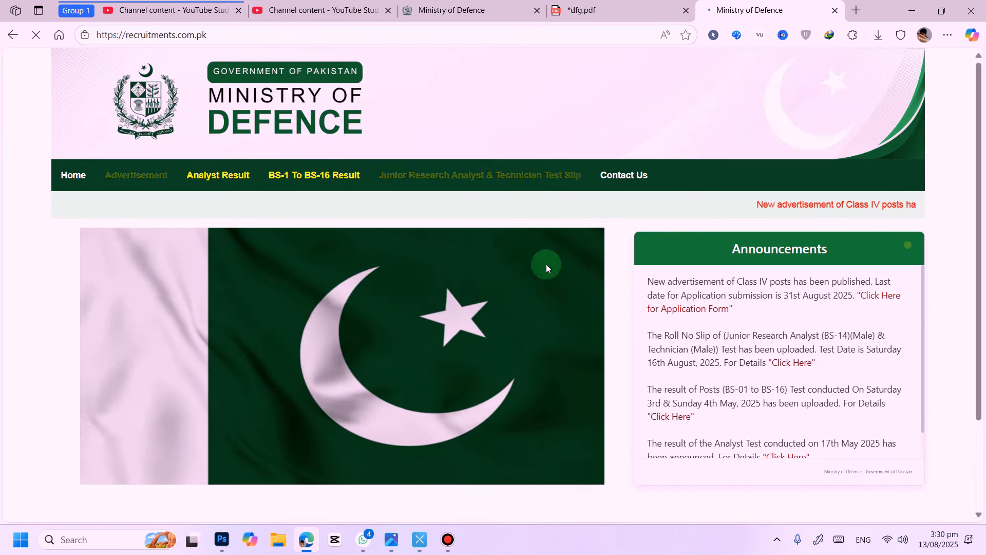
Step: Open the Advertisement page and read through the latest job advertisement
click(143, 181)
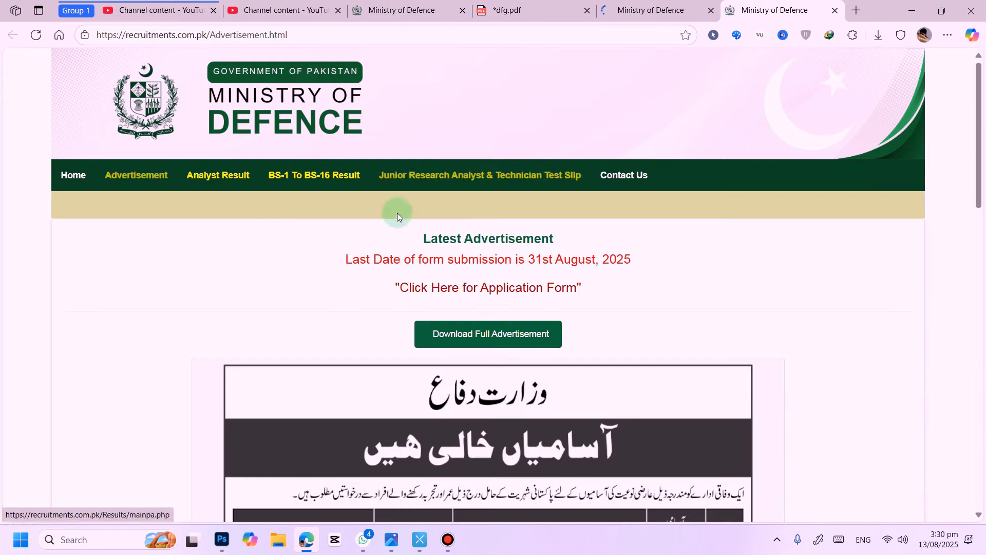
scroll(667, 248, down, 2)
scroll(667, 245, down, 15)
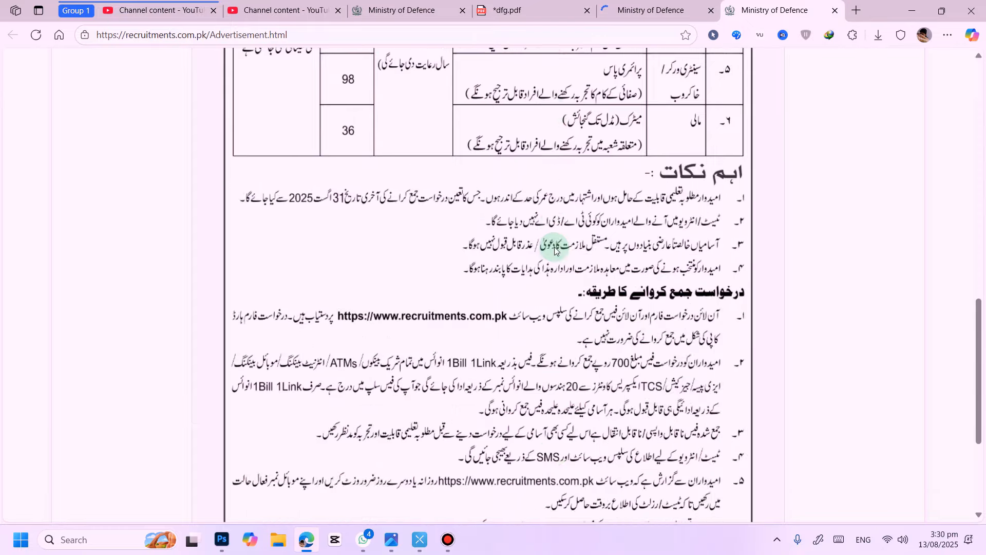
scroll(555, 250, up, 15)
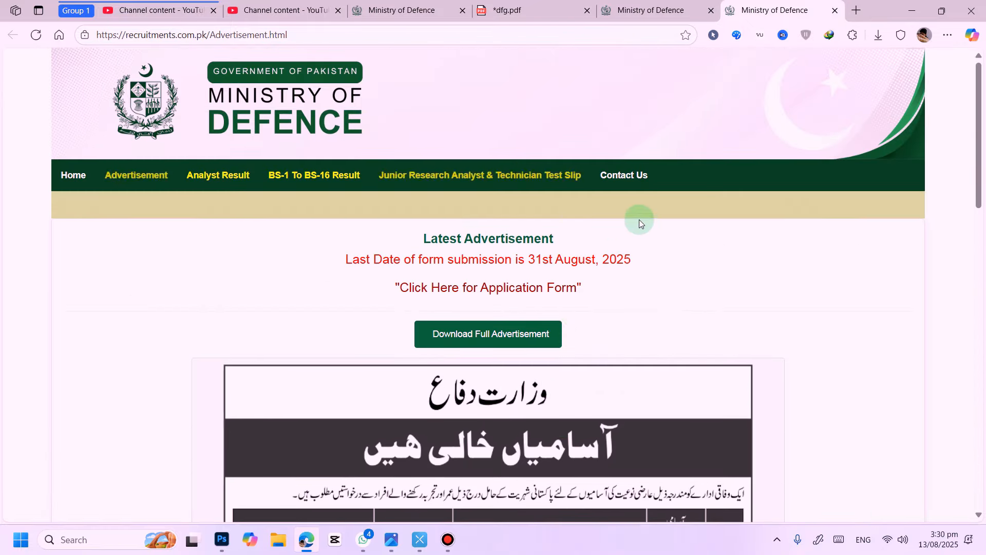
Step: Open the application form sign-up page and enter the applicant's CNIC number in its three fields
click(521, 289)
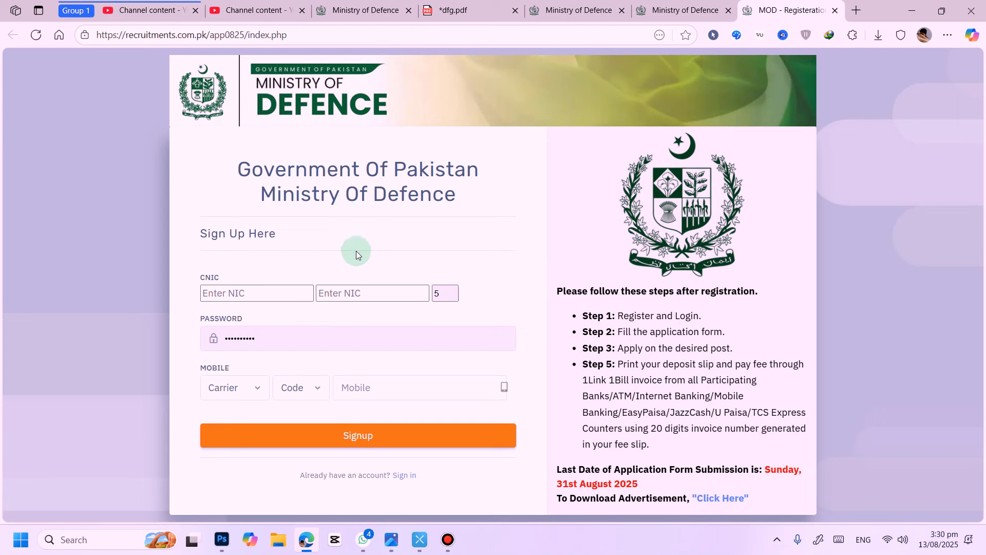
click(255, 291)
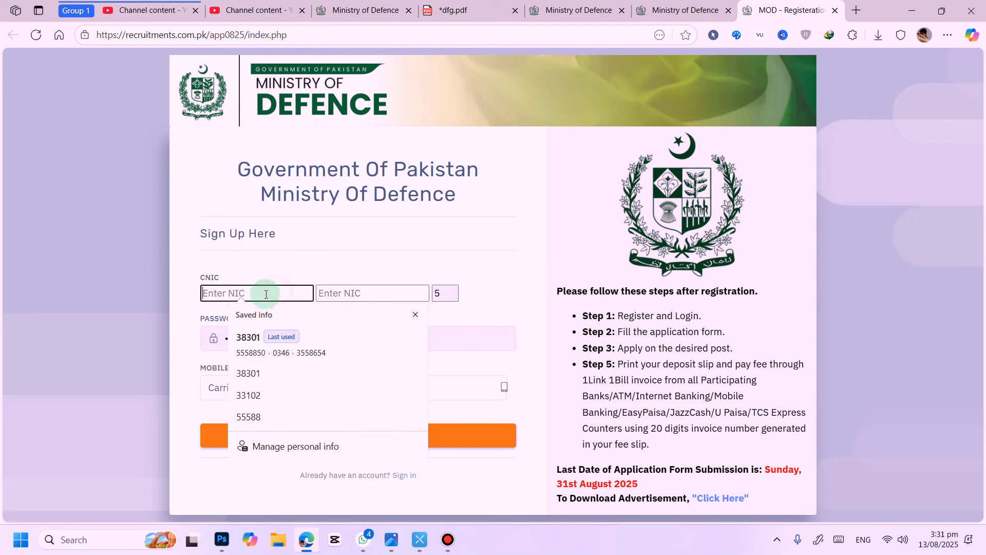
click(415, 315)
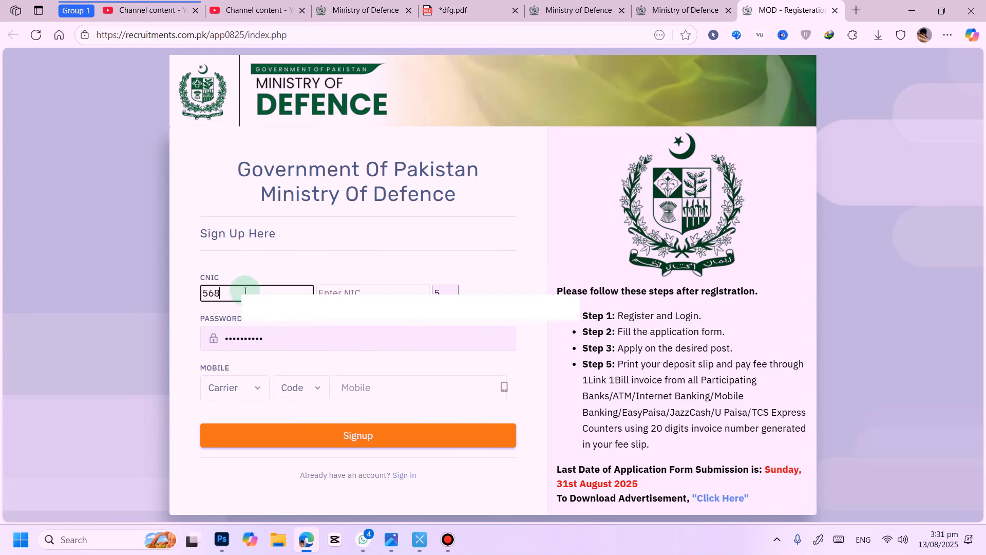
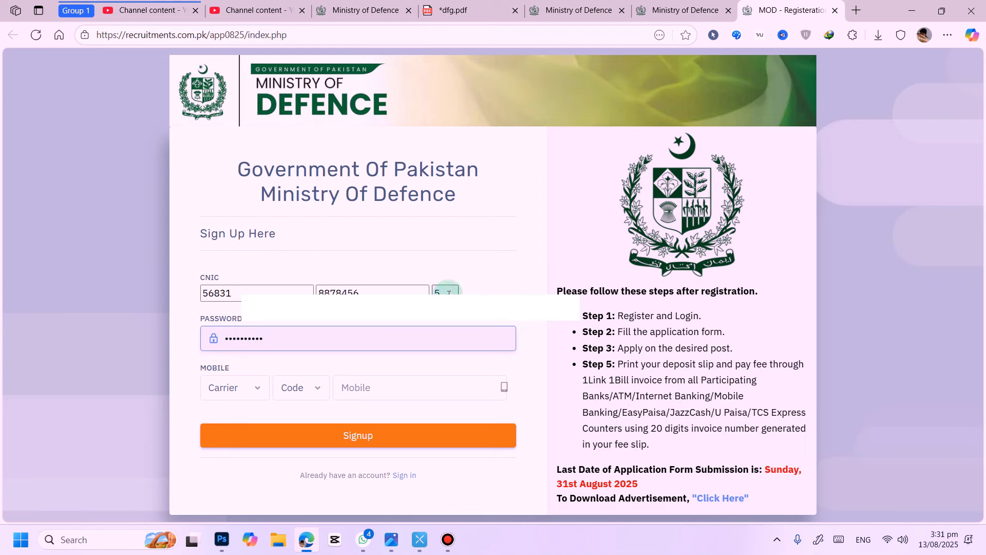
double_click(432, 291)
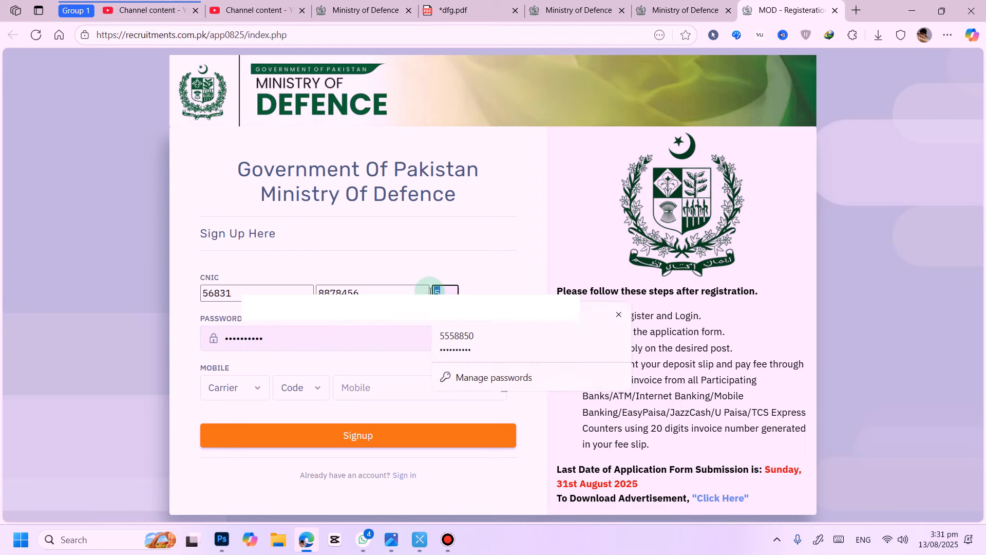
text(7)
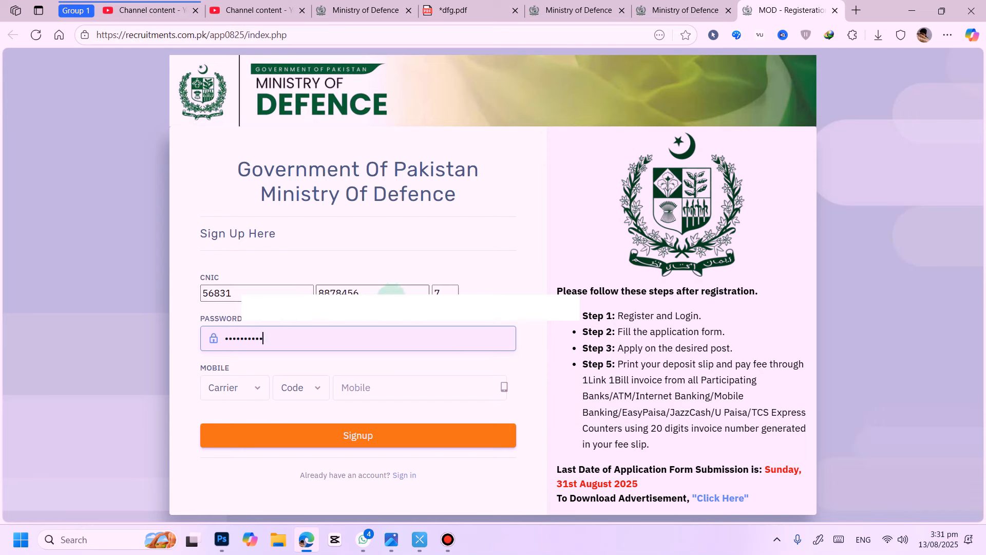
Step: Clear the password field, type a new account password, reveal it, and clear it again
double_click(271, 339)
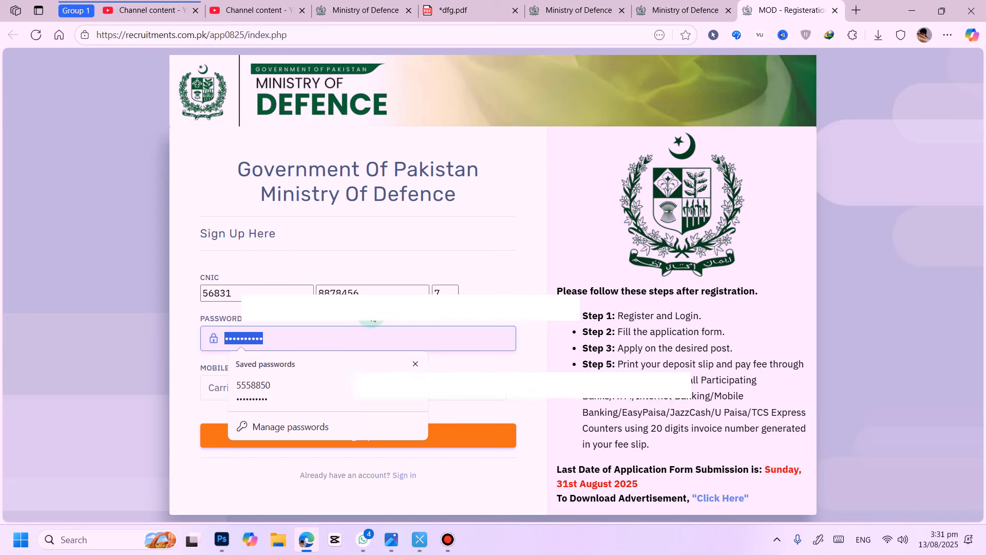
key(BackSpace)
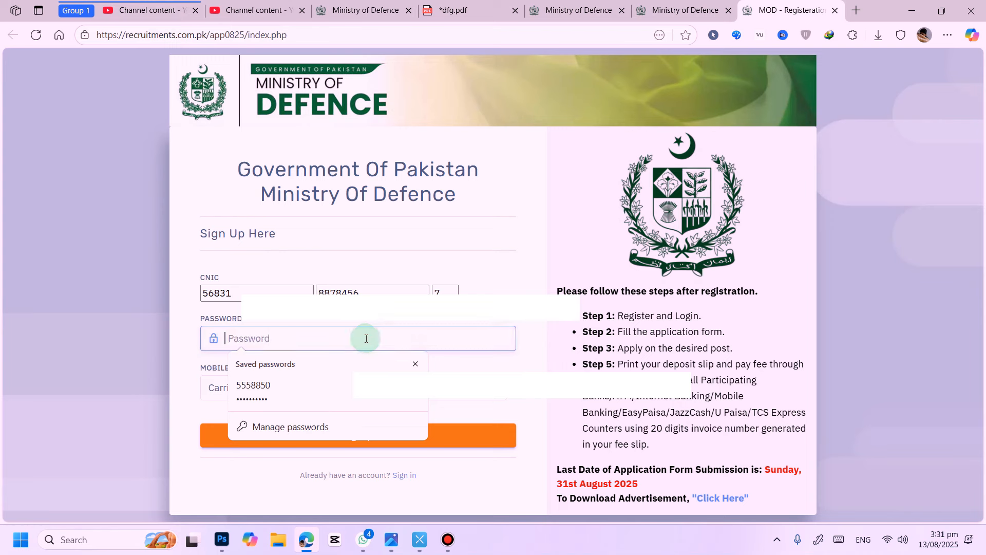
text(•)
key(BackSpace)
text(••••••••)
click(492, 341)
drag(287, 339, 205, 334)
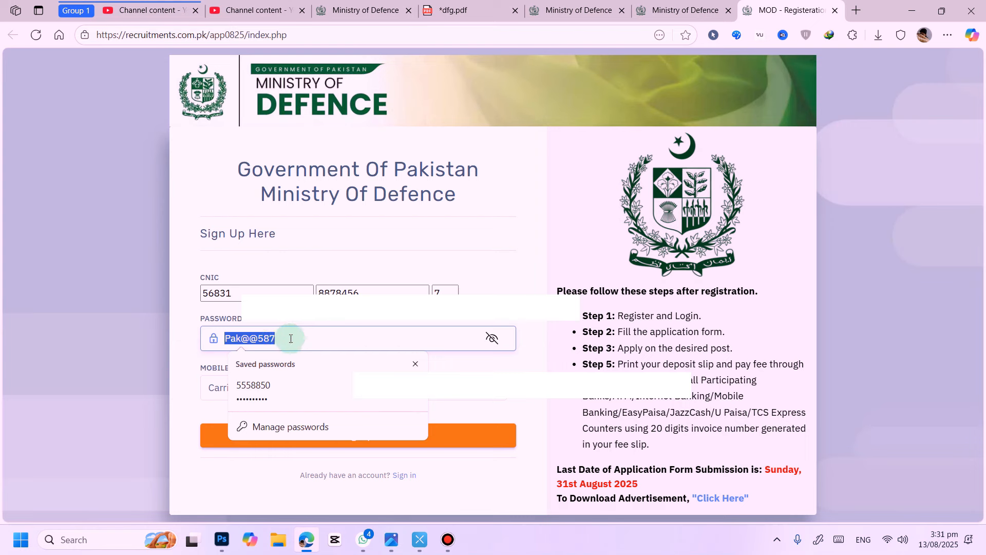
key(BackSpace)
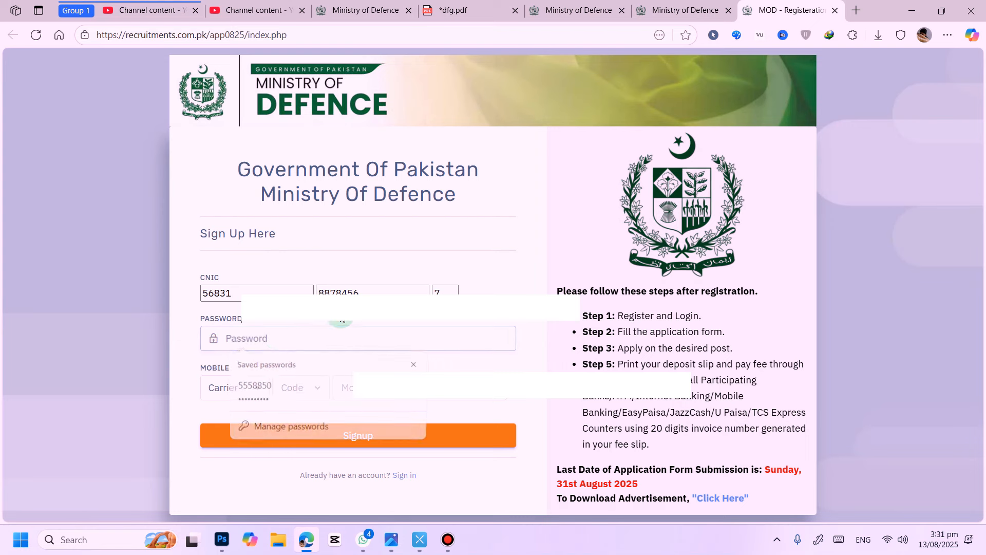
Step: Choose TELENOR as the mobile carrier and 0344 as the mobile code
click(253, 385)
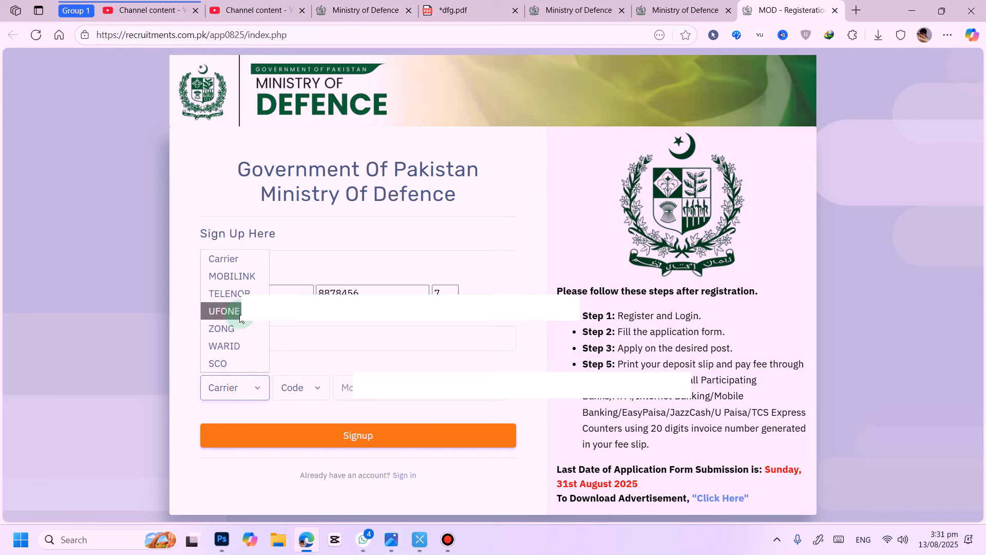
click(229, 293)
click(304, 388)
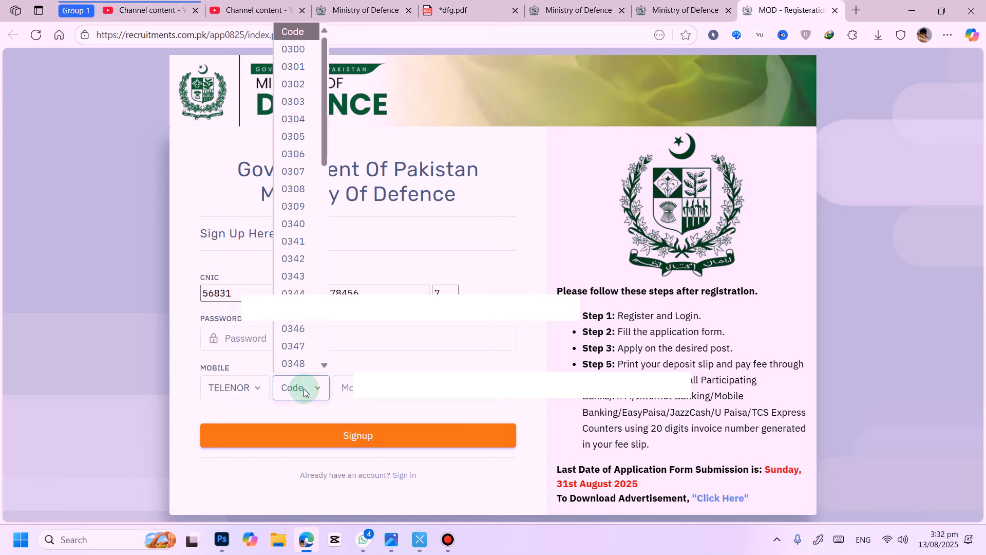
click(293, 292)
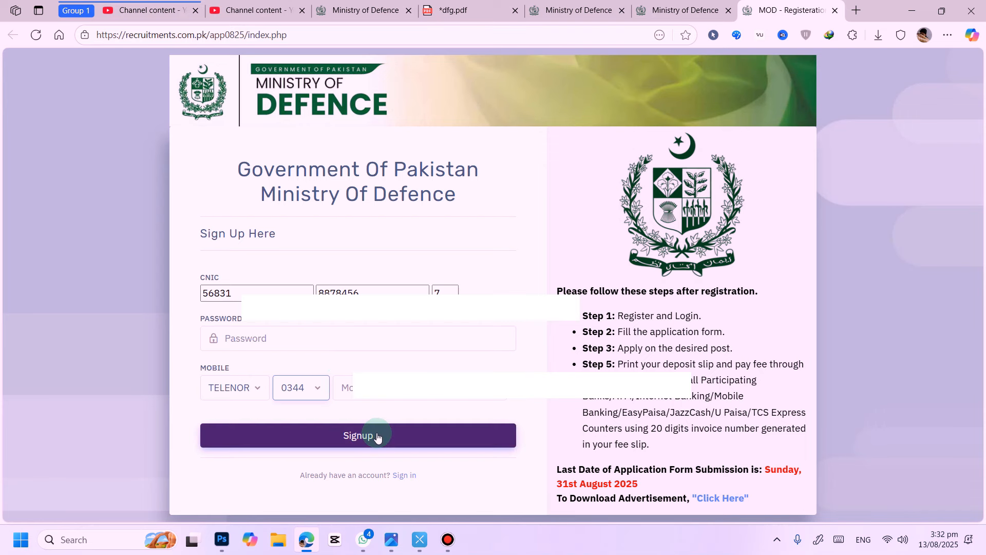
Step: Switch to the sign-in page and log in with the saved CNIC and password
click(370, 381)
click(407, 474)
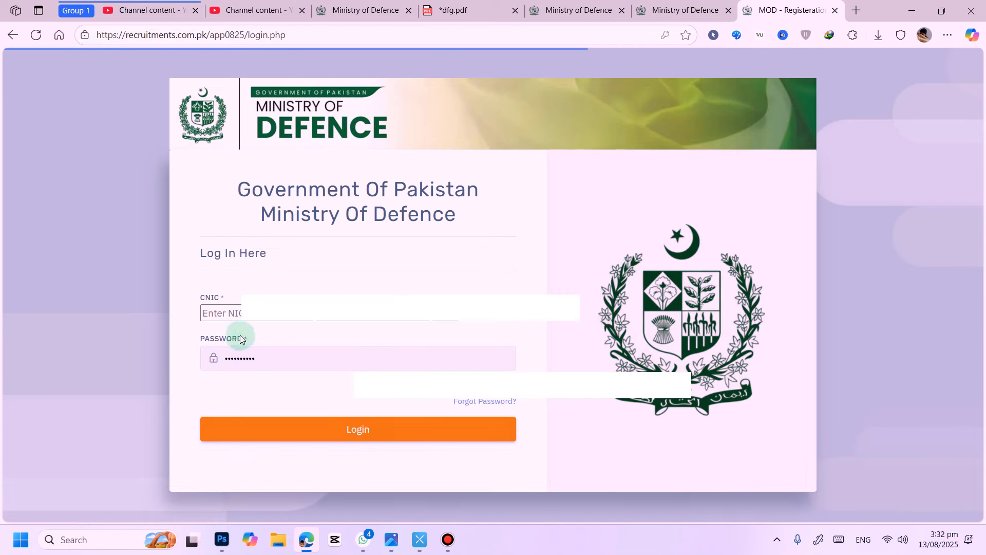
click(255, 317)
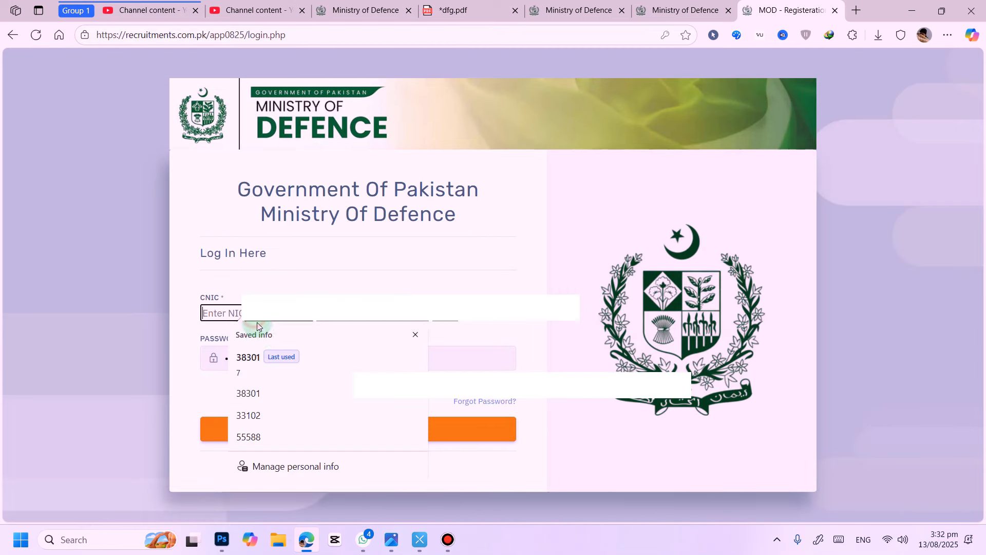
click(272, 356)
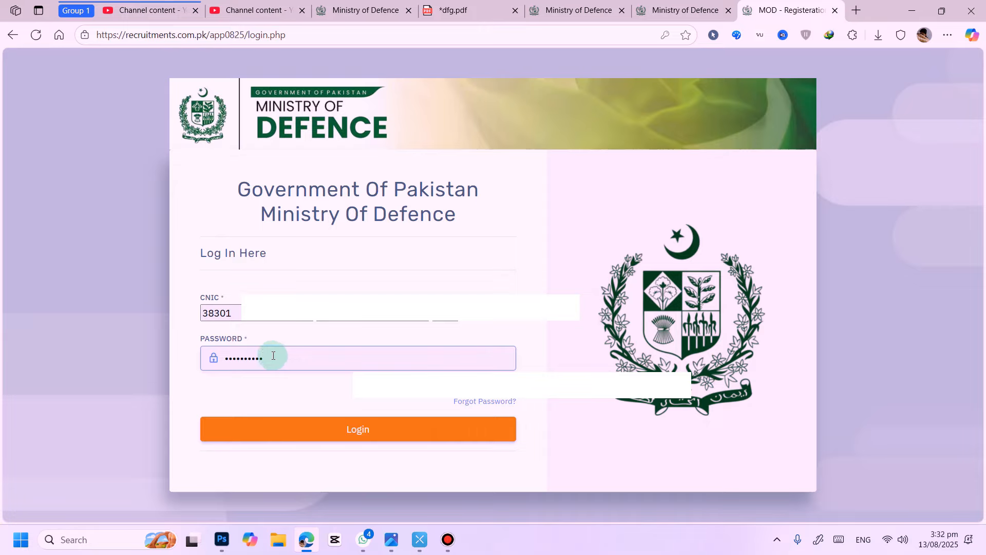
click(400, 426)
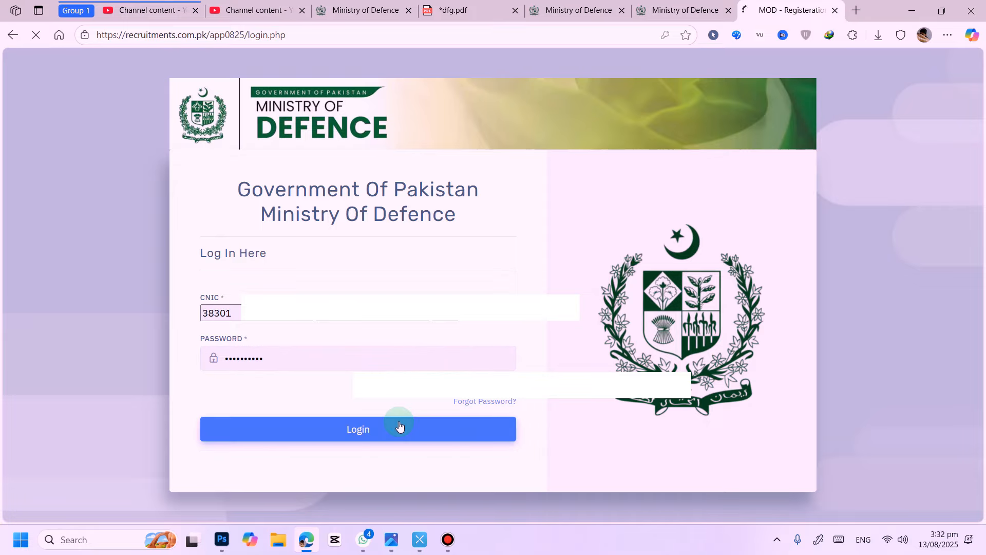
Step: Scroll through the application form to review its sections and the date format instructions
scroll(498, 252, down, 5)
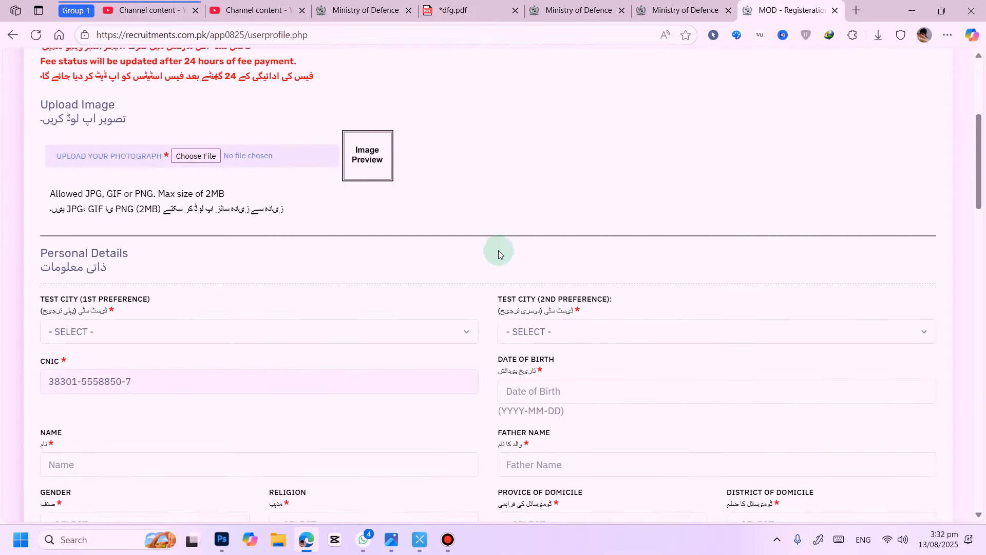
scroll(499, 254, down, 20)
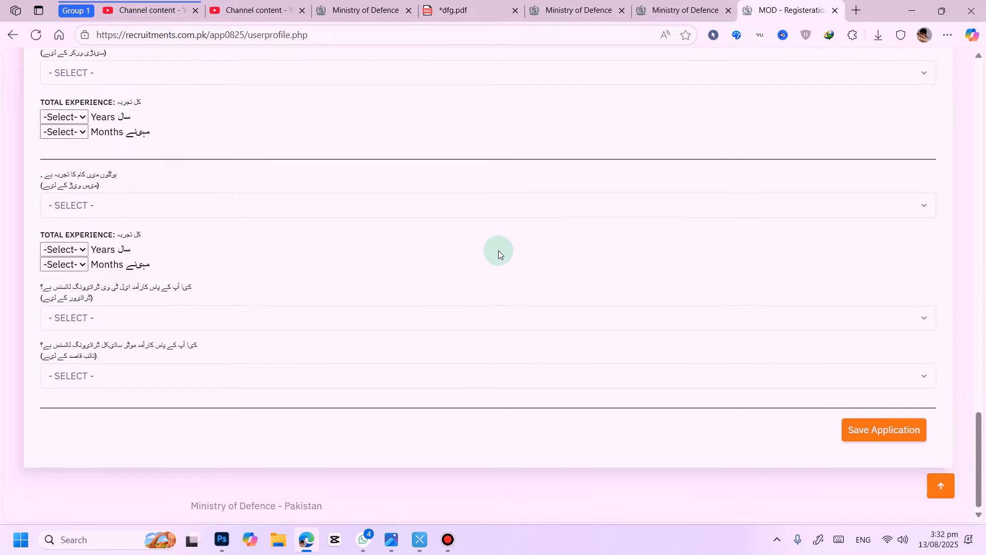
scroll(499, 254, up, 20)
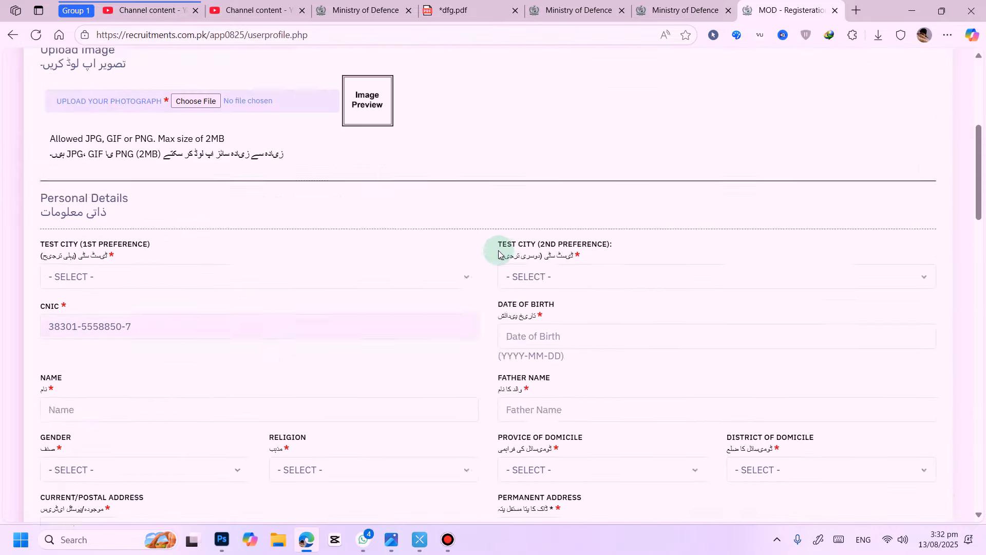
scroll(498, 254, down, 20)
scroll(500, 250, up, 10)
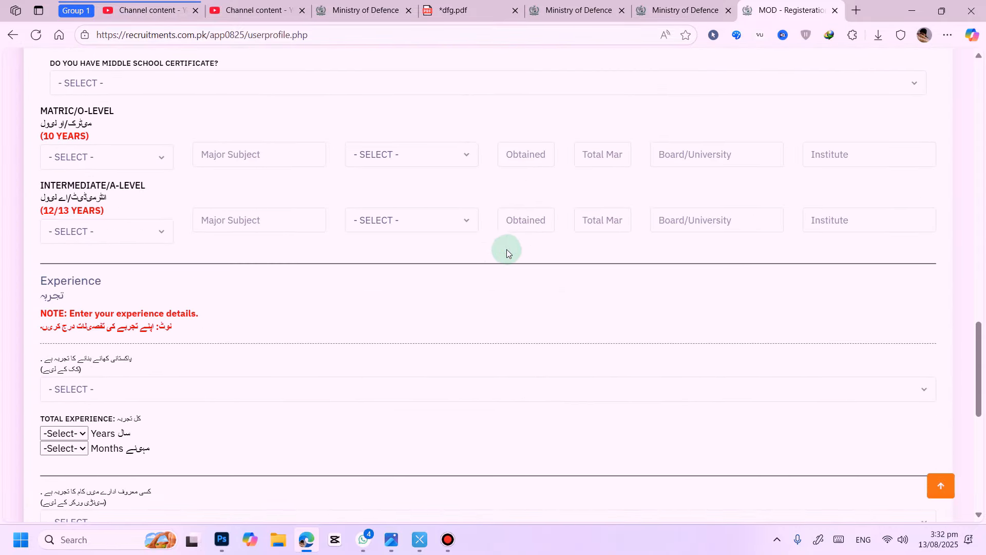
scroll(507, 248, up, 15)
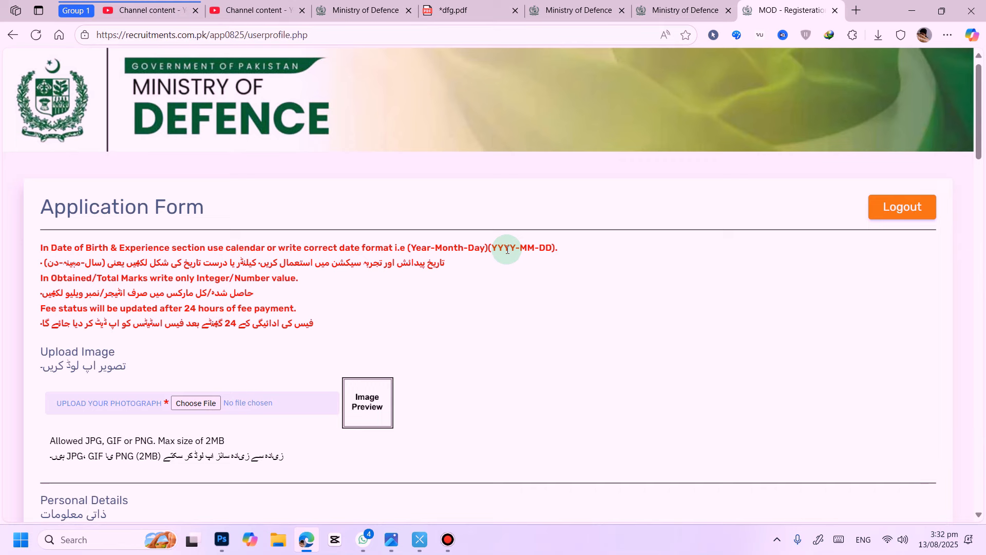
scroll(520, 231, down, 4)
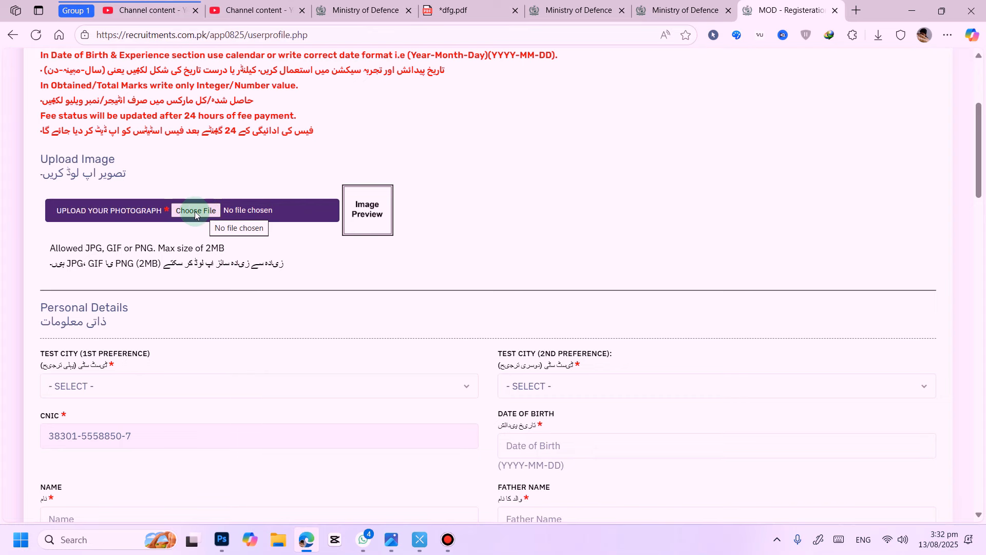
Step: Upload the applicant's photograph from the how2fix folder on drive D
click(206, 215)
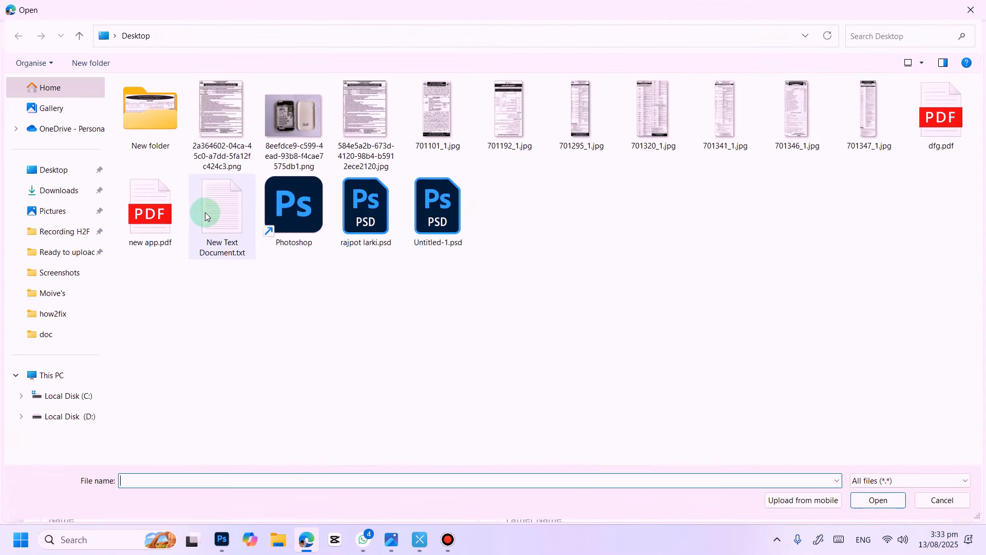
click(56, 316)
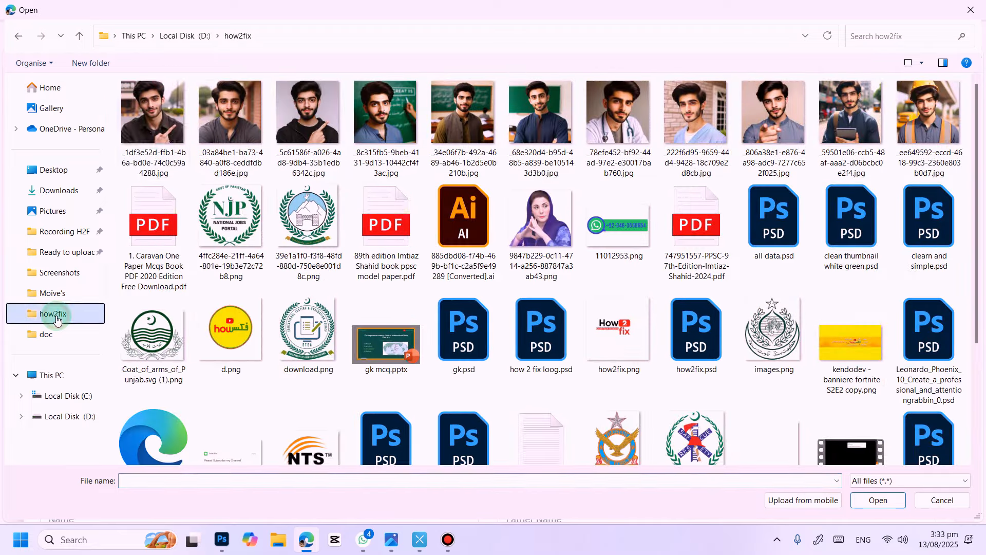
click(154, 124)
click(878, 499)
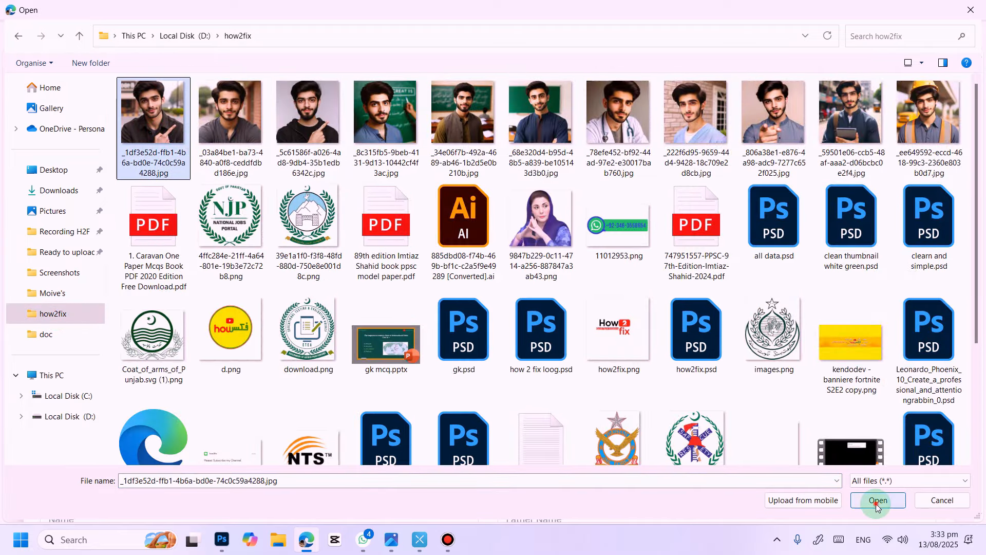
scroll(346, 288, down, 1)
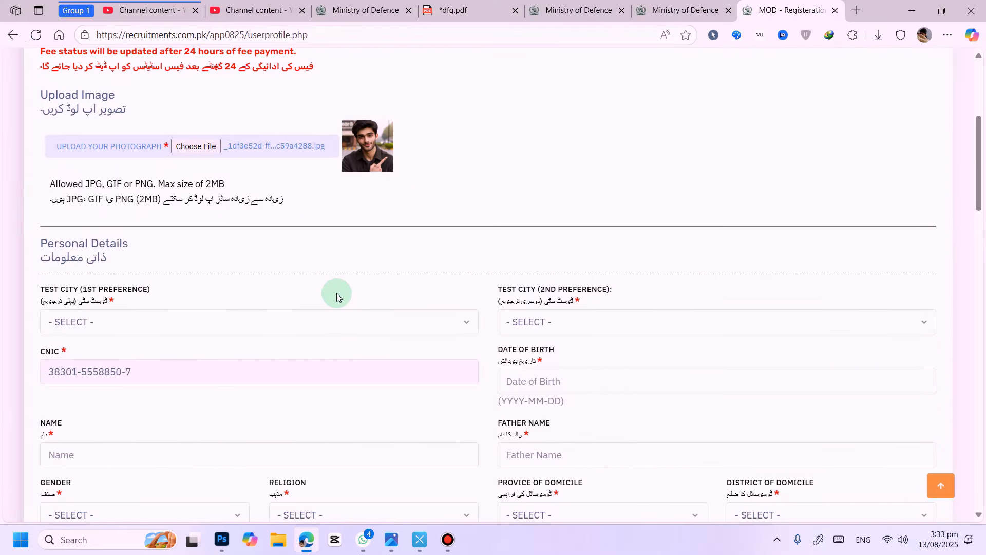
Step: Set both the first and second test city preferences to ISLAMABAD/RAWALPINDI
scroll(344, 284, down, 3)
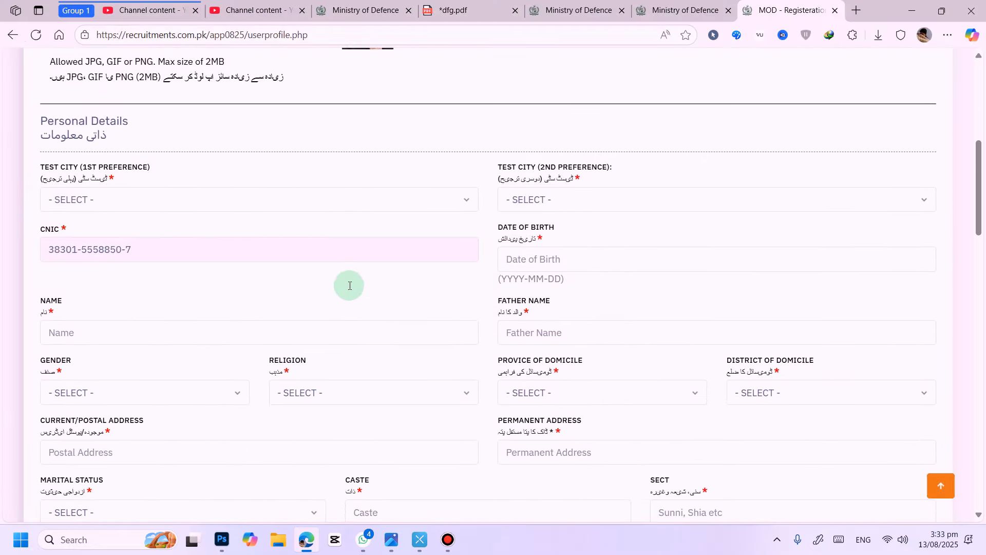
click(130, 191)
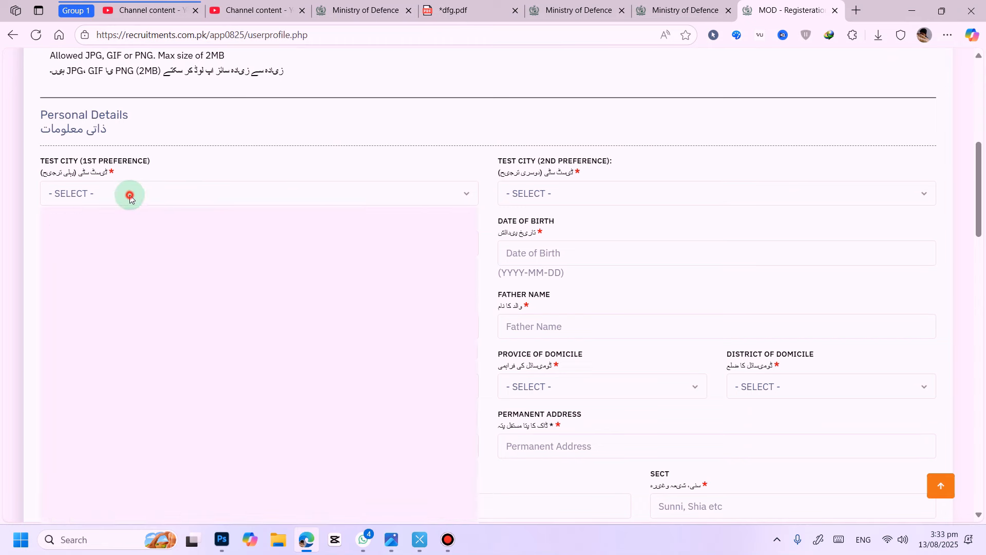
scroll(179, 288, down, 3)
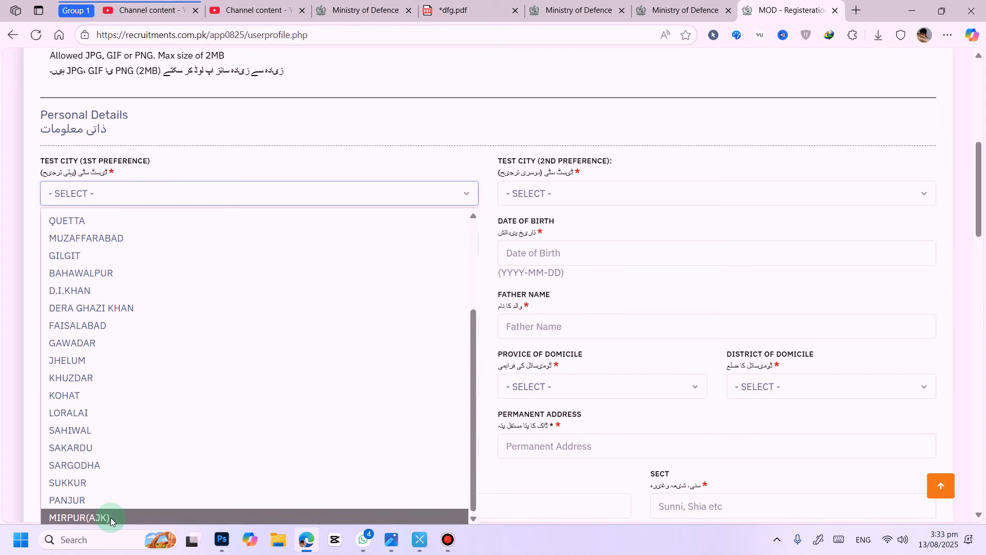
scroll(111, 509, up, 3)
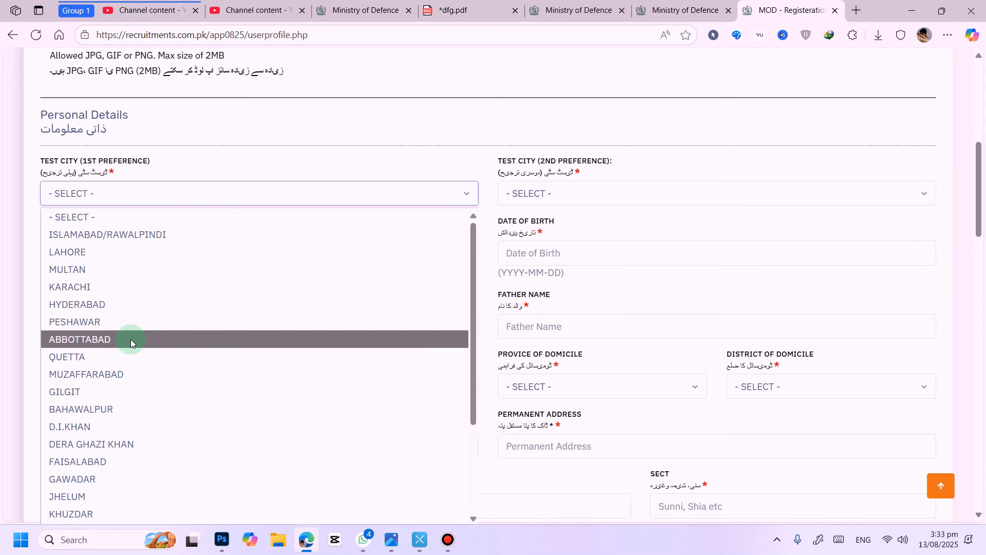
click(125, 235)
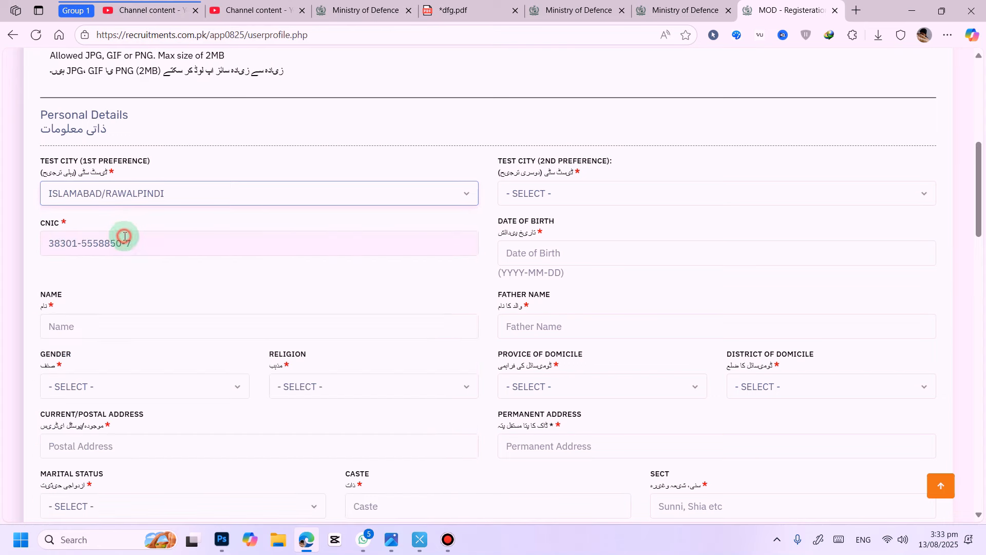
click(549, 198)
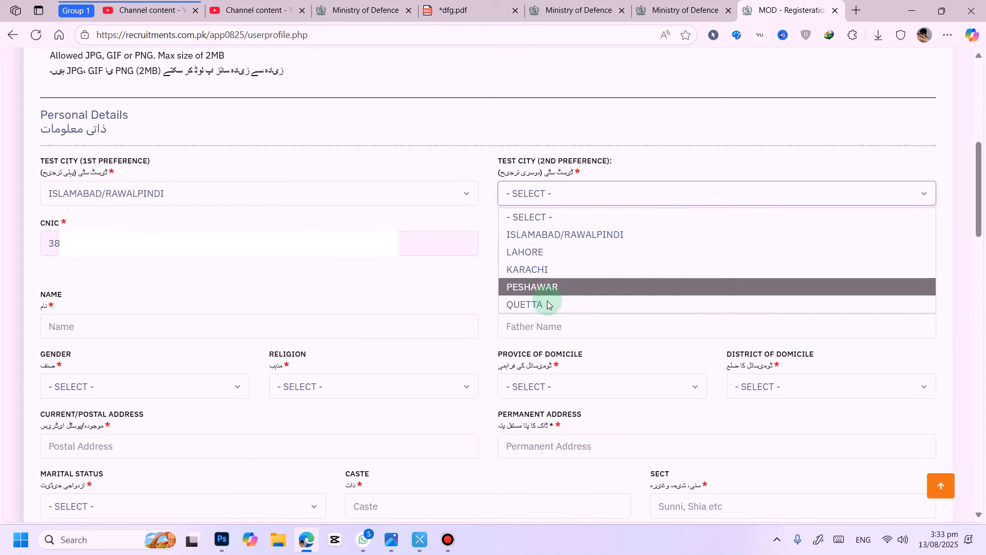
click(553, 235)
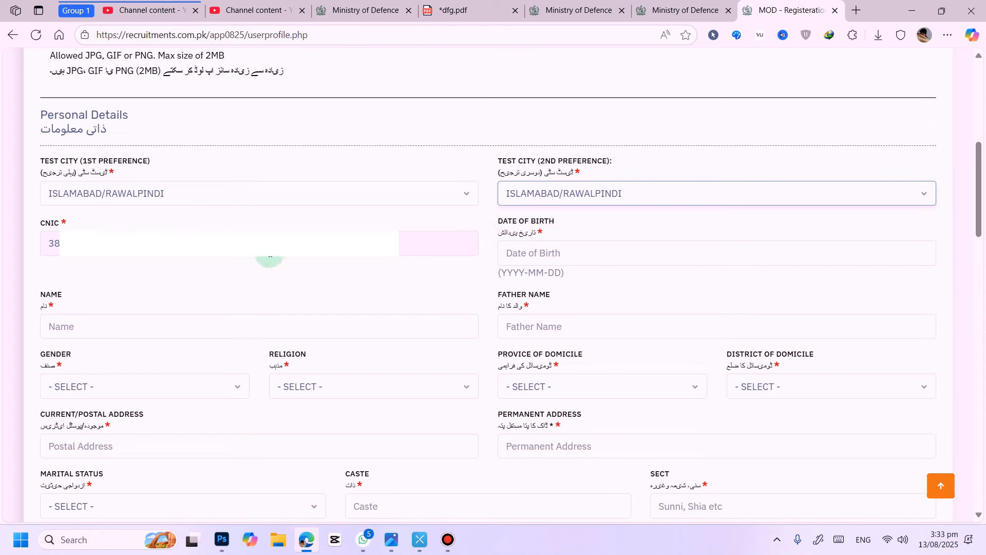
click(525, 256)
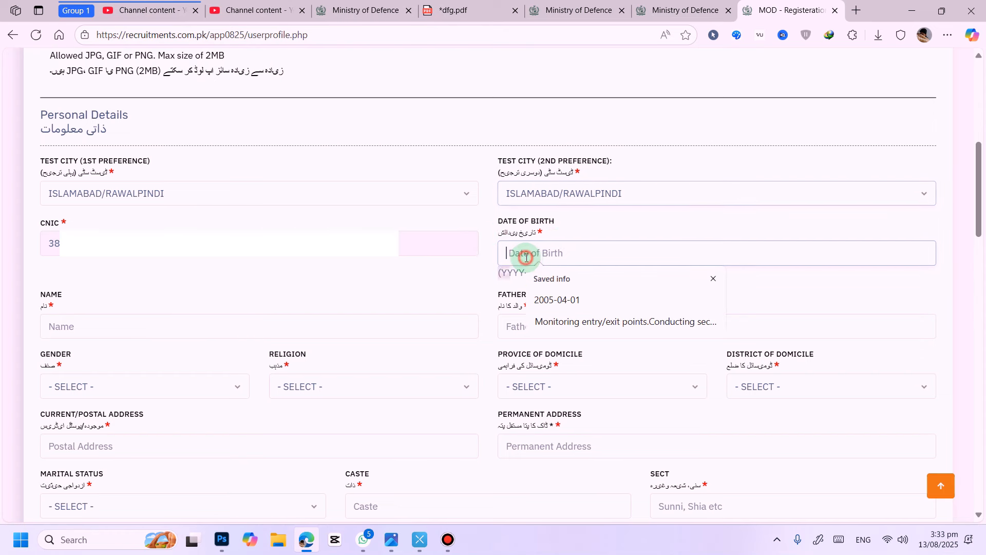
click(569, 302)
scroll(146, 299, down, 2)
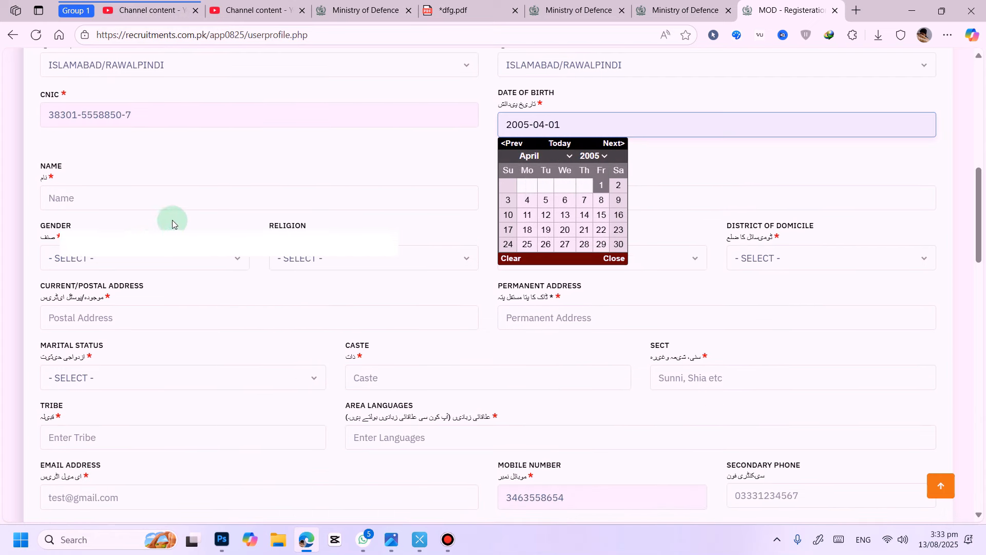
click(223, 168)
scroll(217, 164, down, 1)
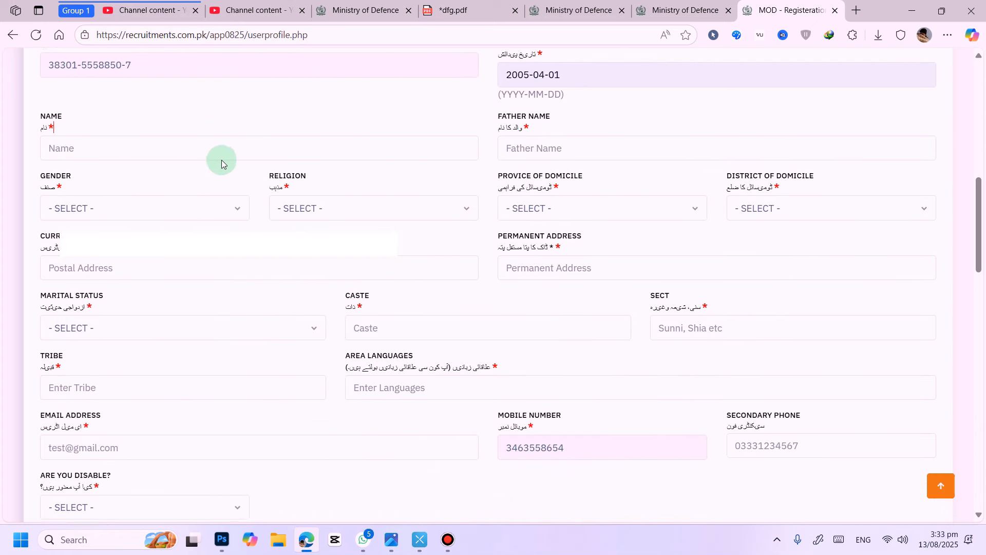
Step: Fill in the applicant's name and father's name using the browser's saved autofill entries
click(192, 123)
text(Lib)
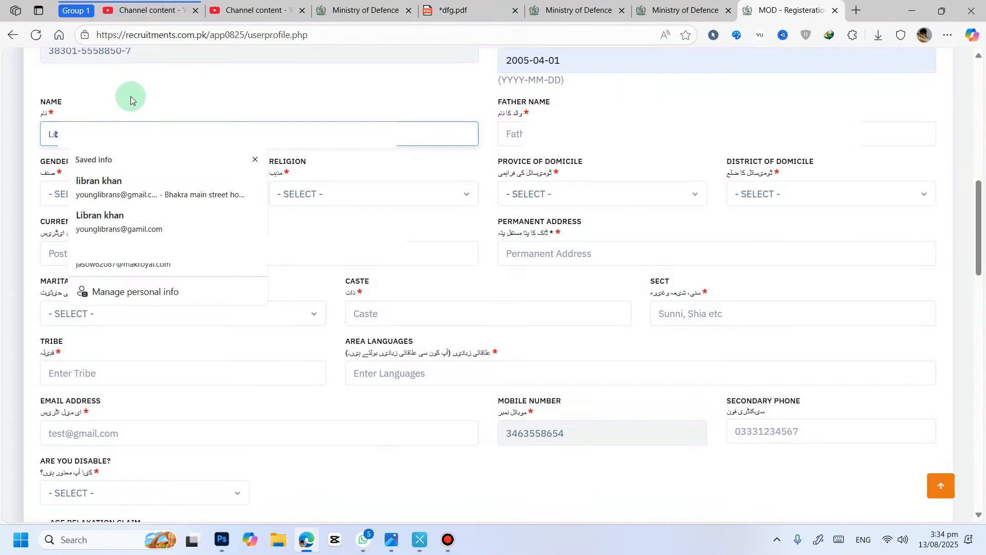
click(122, 185)
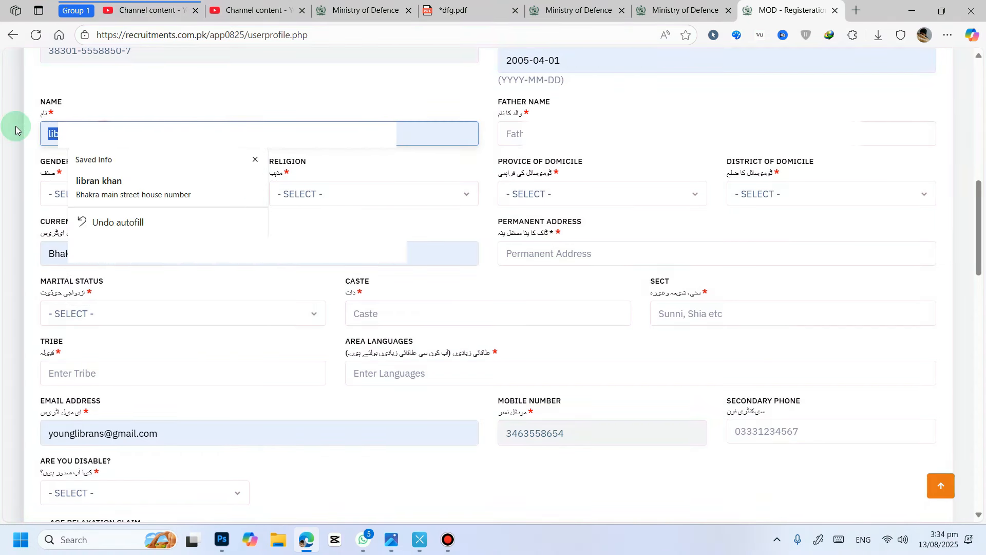
click(594, 136)
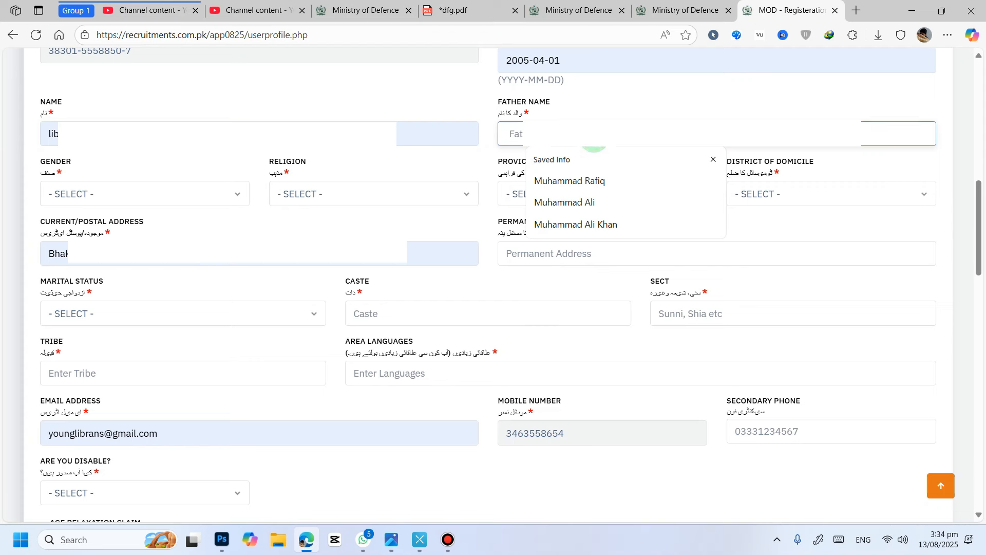
click(591, 201)
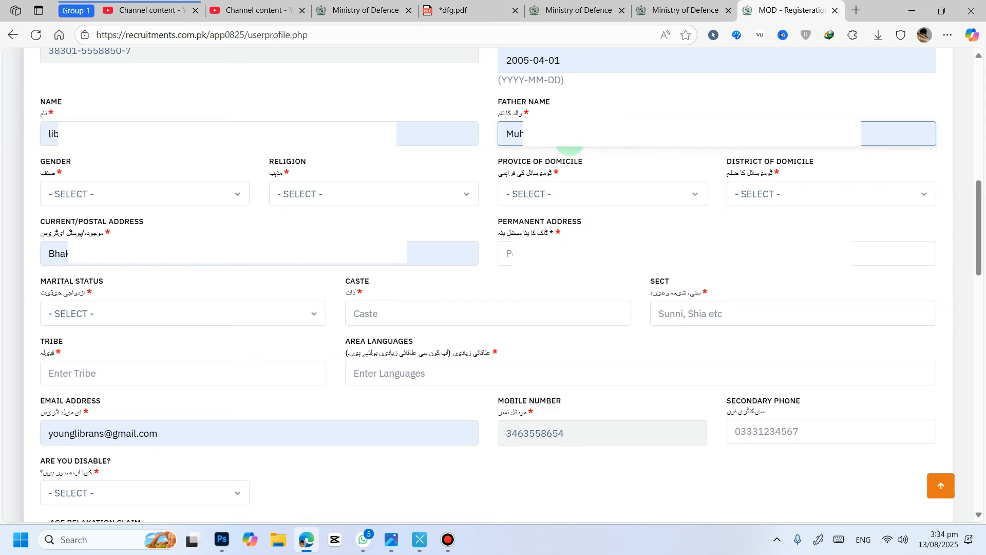
Step: Set gender to Male and religion to Muslim
click(164, 194)
click(76, 235)
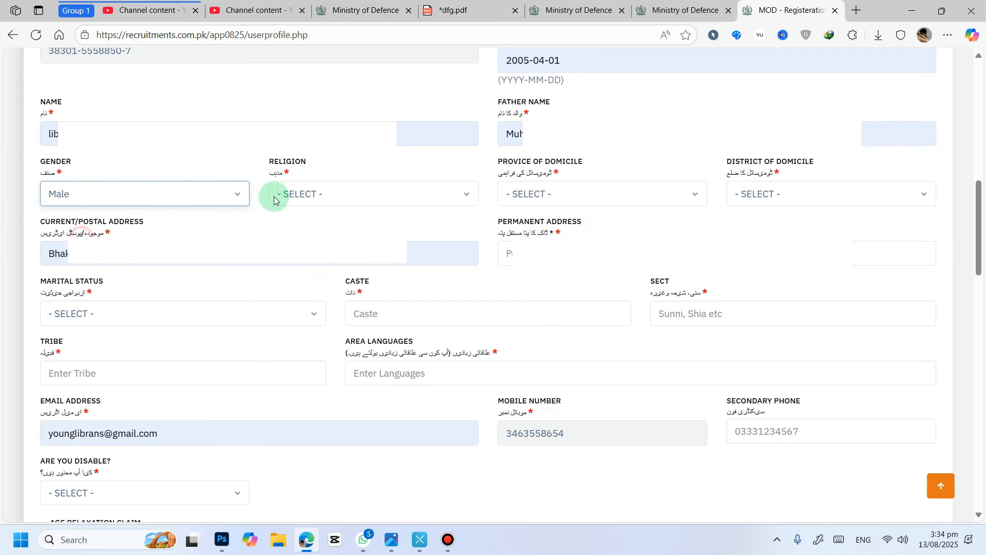
click(298, 194)
click(308, 229)
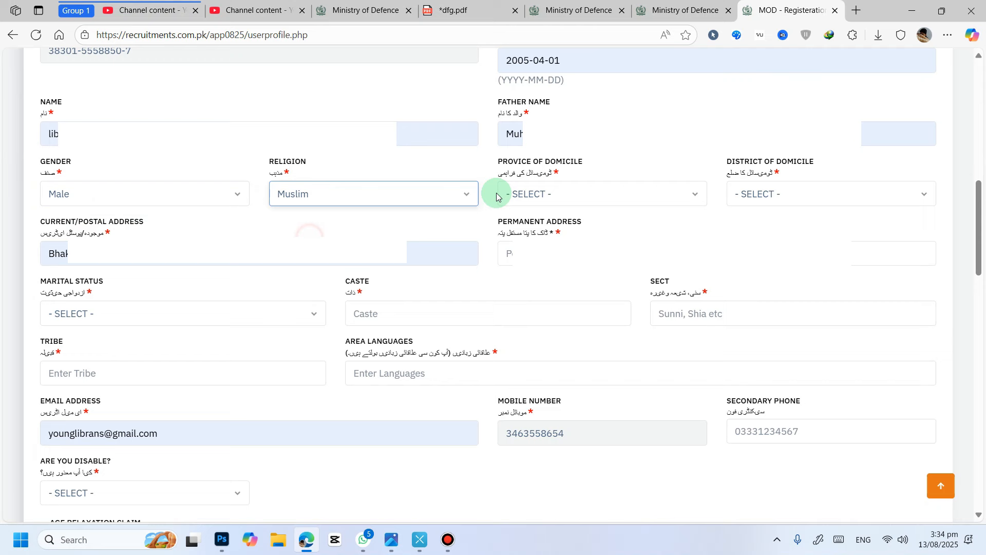
Step: Set the province of domicile to PUNJAB and the district of domicile to Bhakkar
click(560, 194)
click(547, 251)
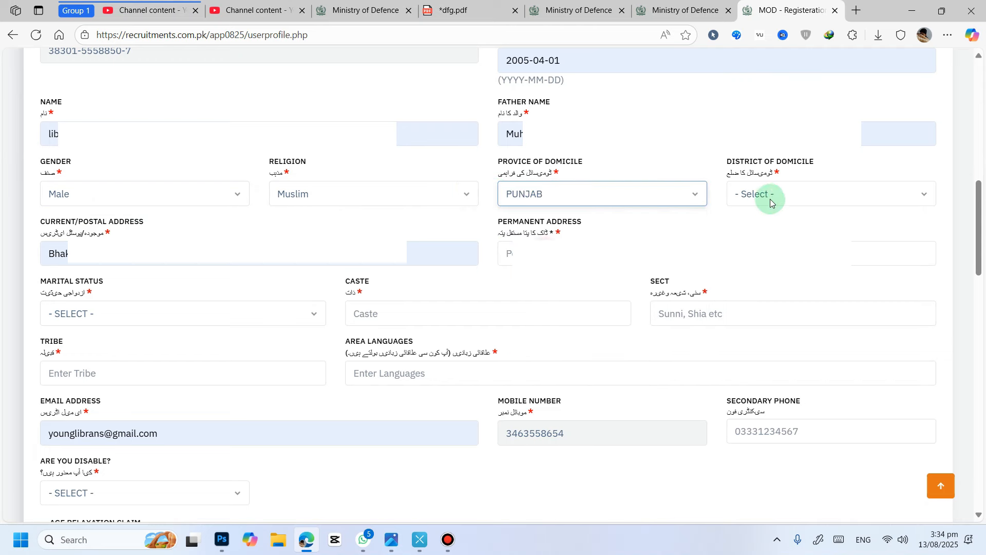
click(770, 194)
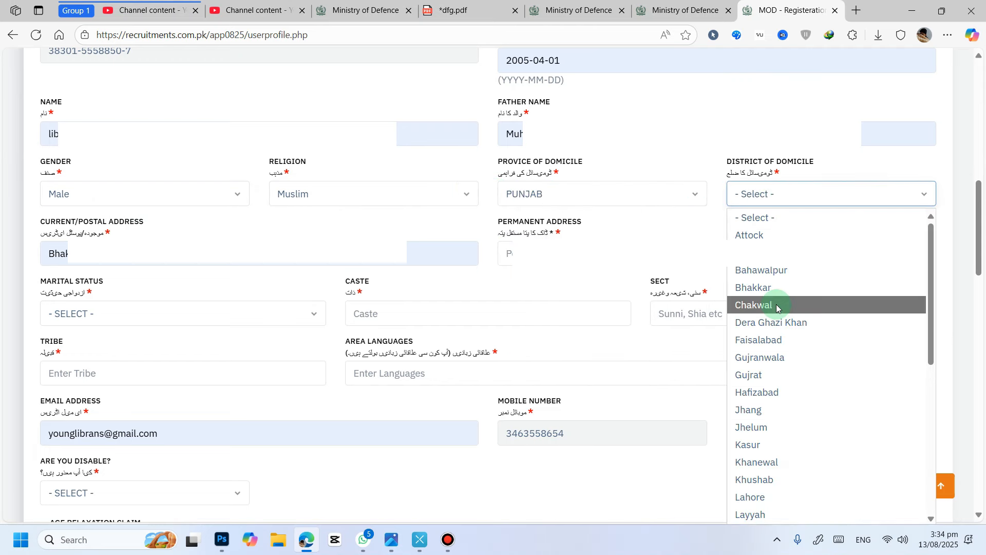
click(773, 287)
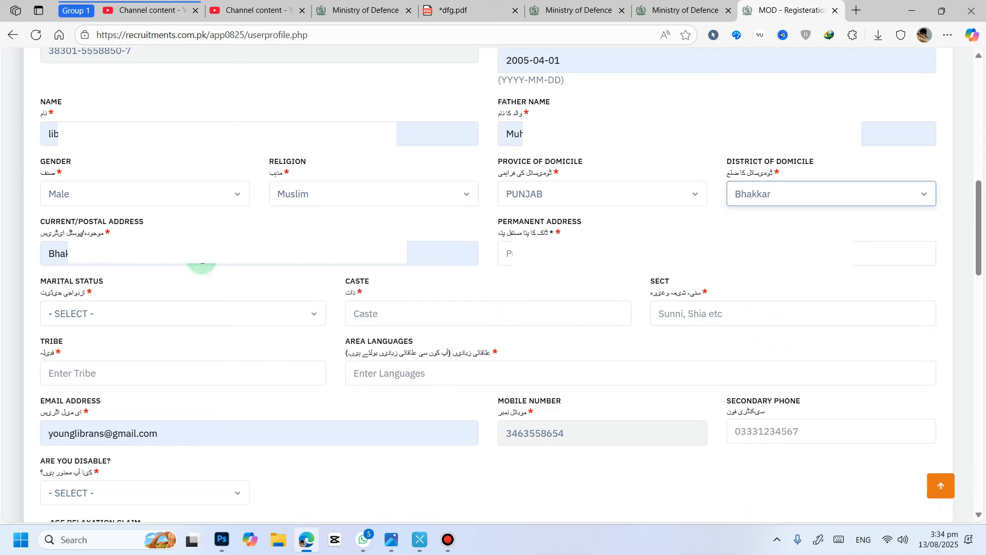
Step: Enter B in the permanent address field
drag(200, 260, 0, 259)
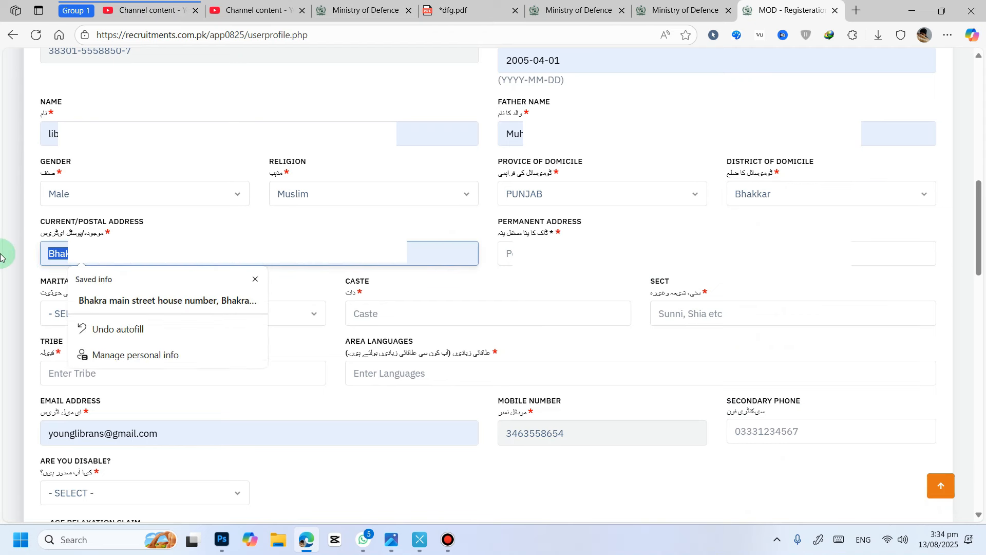
click(542, 247)
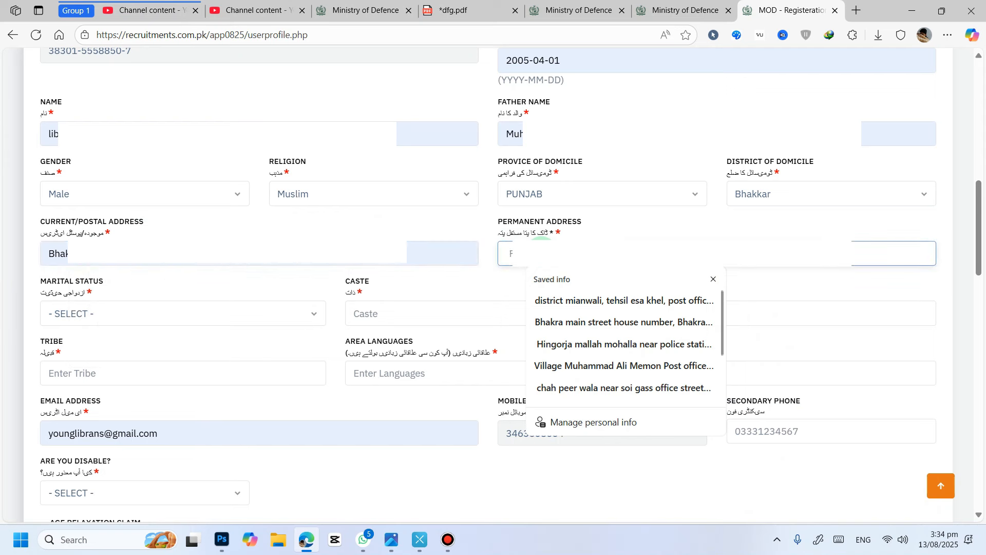
text(B)
click(481, 276)
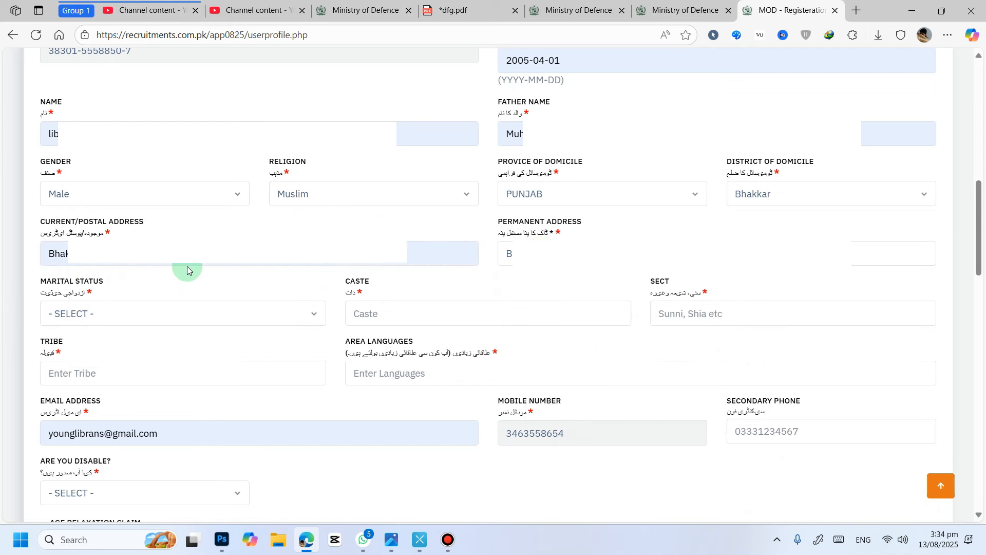
Step: Set marital status to MARRIED and fill the caste as pathan from saved info
click(244, 288)
click(147, 315)
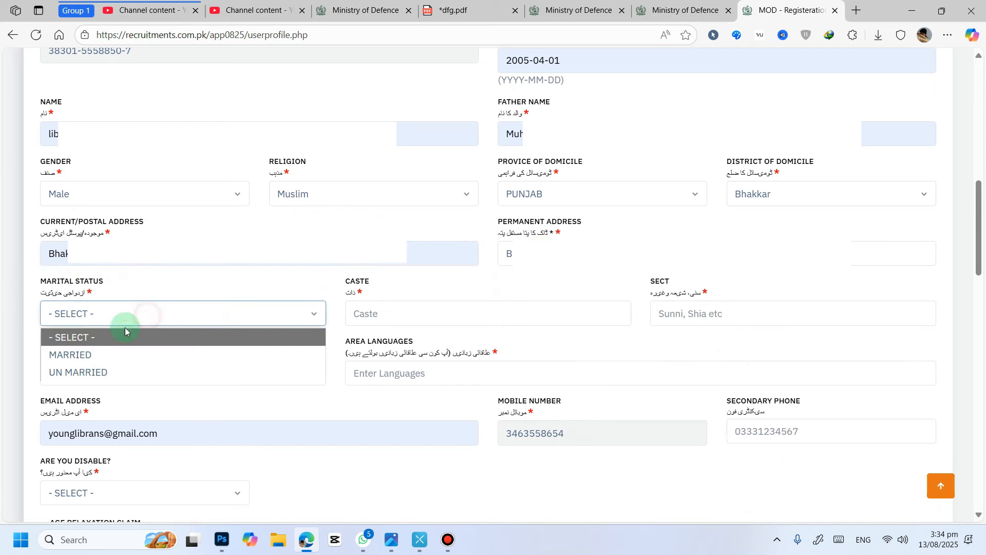
click(83, 353)
click(387, 315)
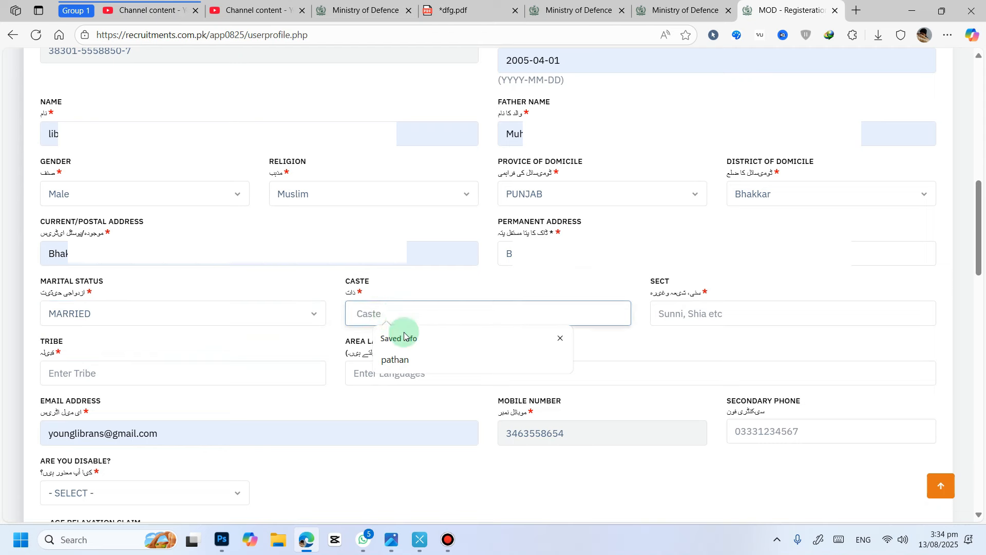
click(410, 360)
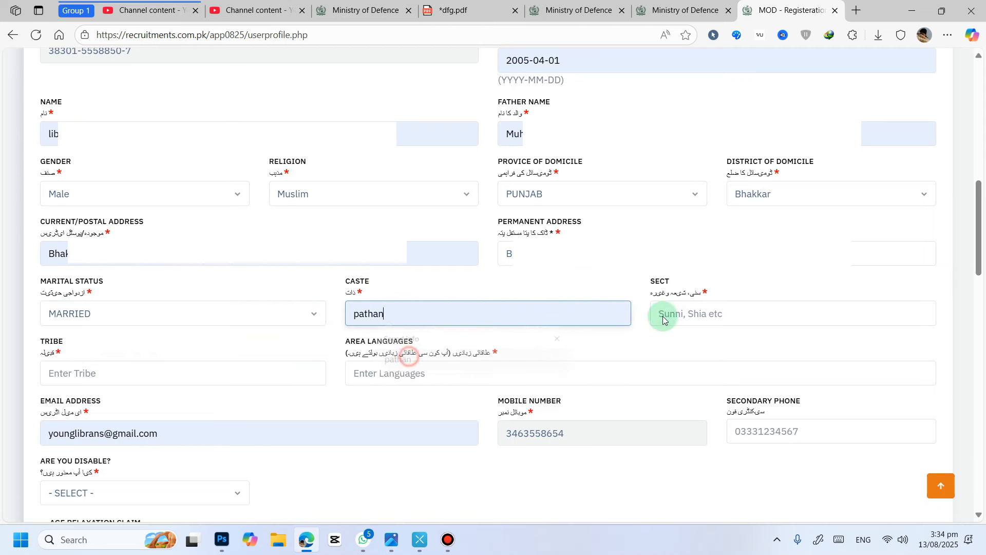
Step: Fill in the sect as sunni and the tribe as Niazi from saved info
click(692, 314)
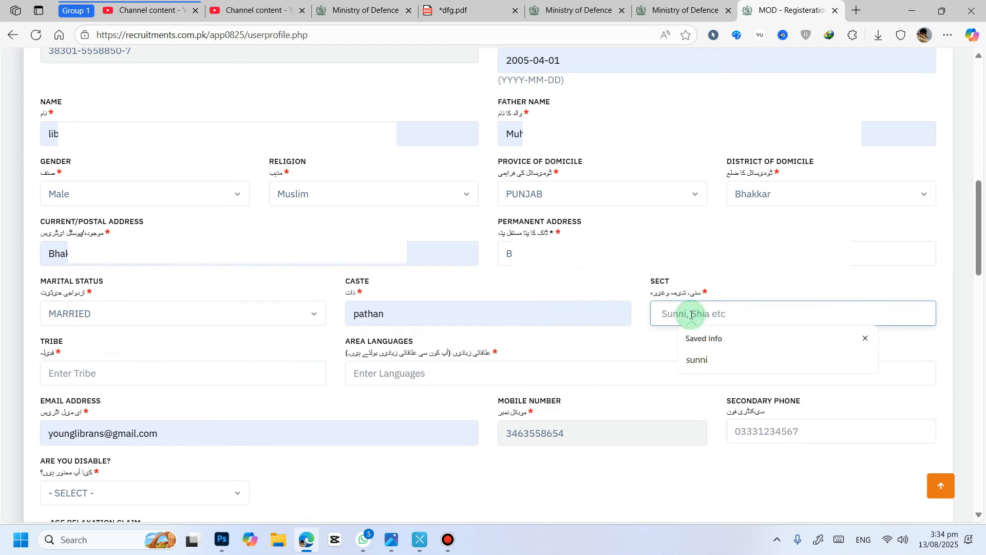
click(707, 359)
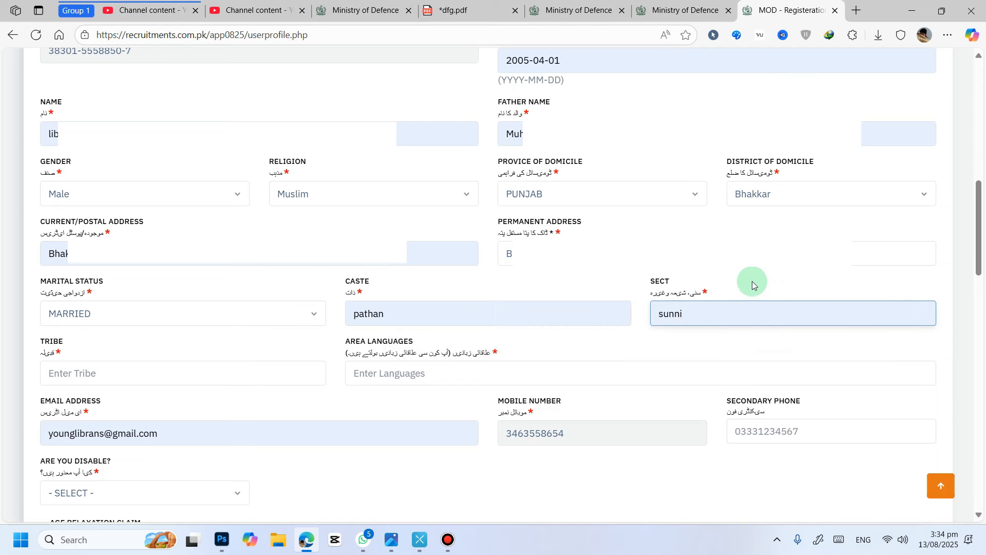
click(126, 379)
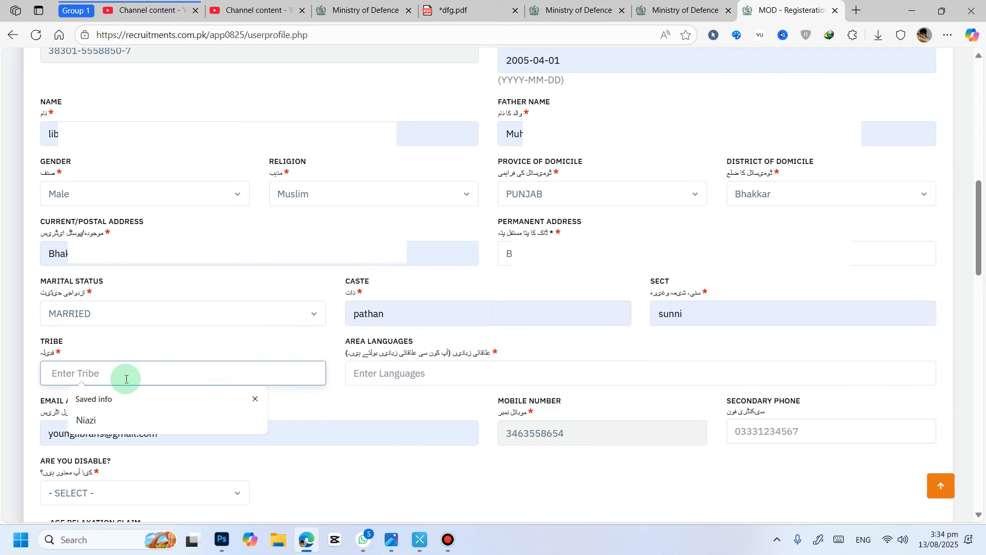
click(87, 420)
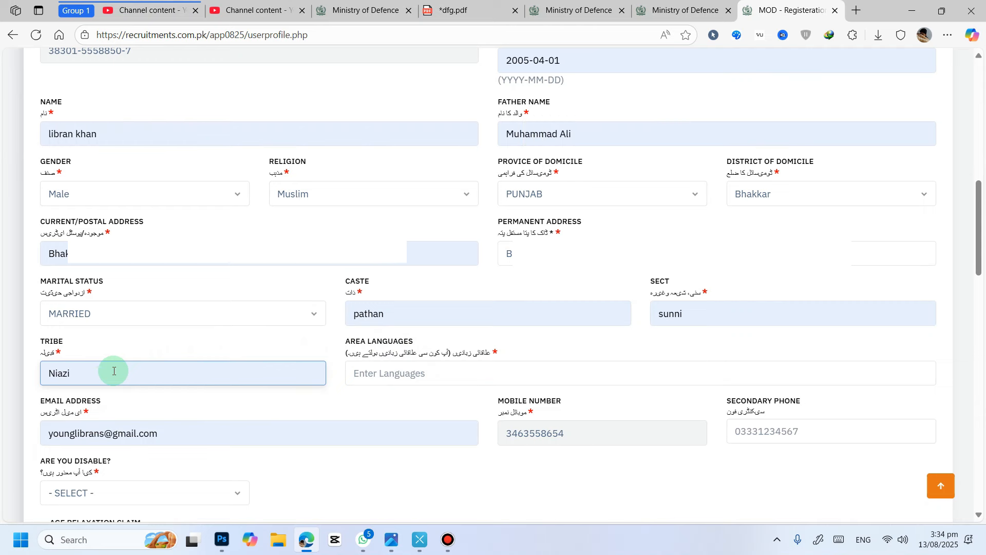
Step: Set the area languages field to Saraiki
click(411, 374)
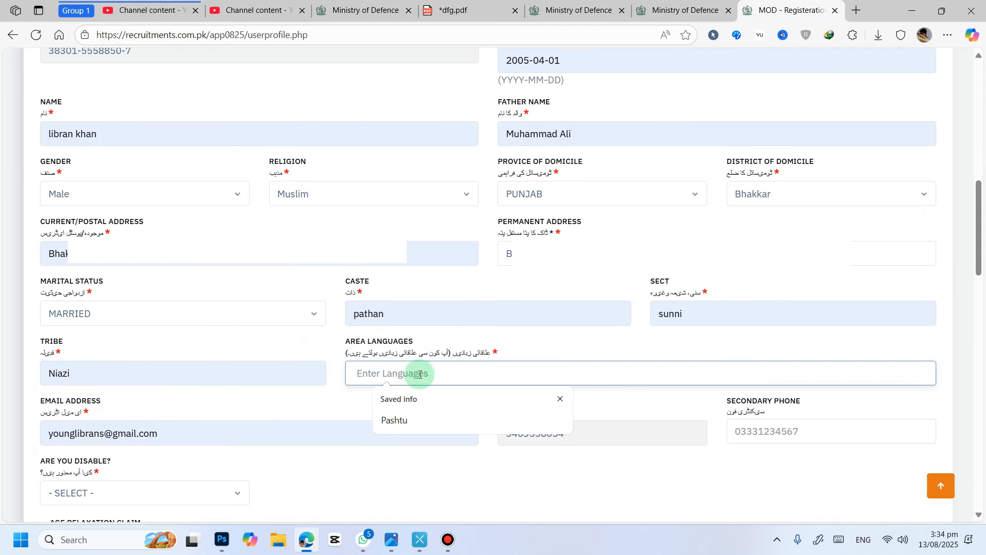
click(399, 421)
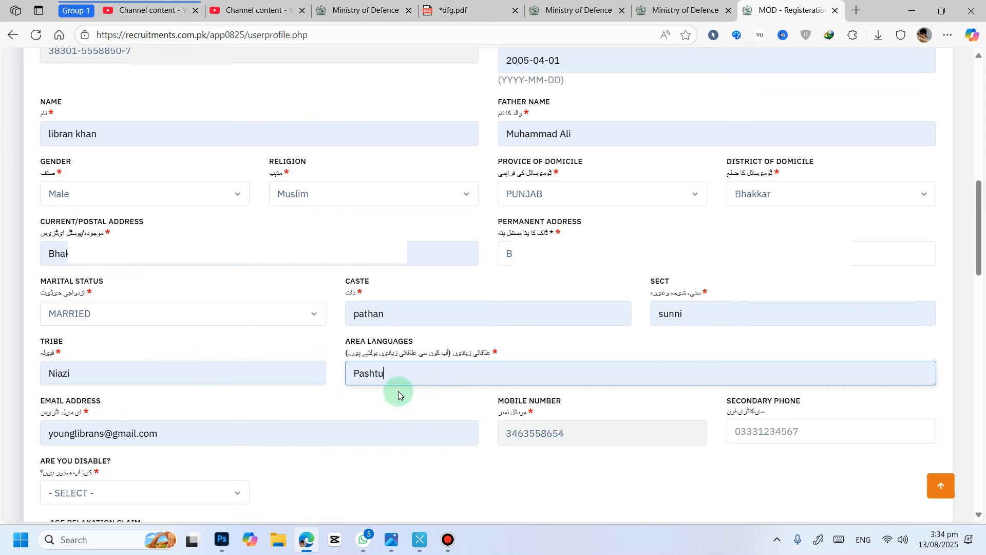
key(ctrl+a)
text(Sara)
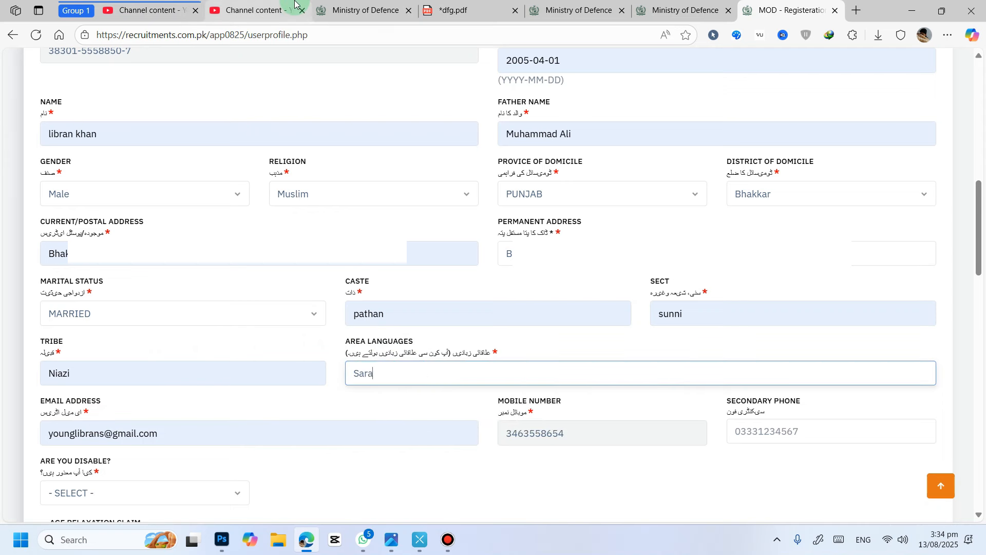
text(iki)
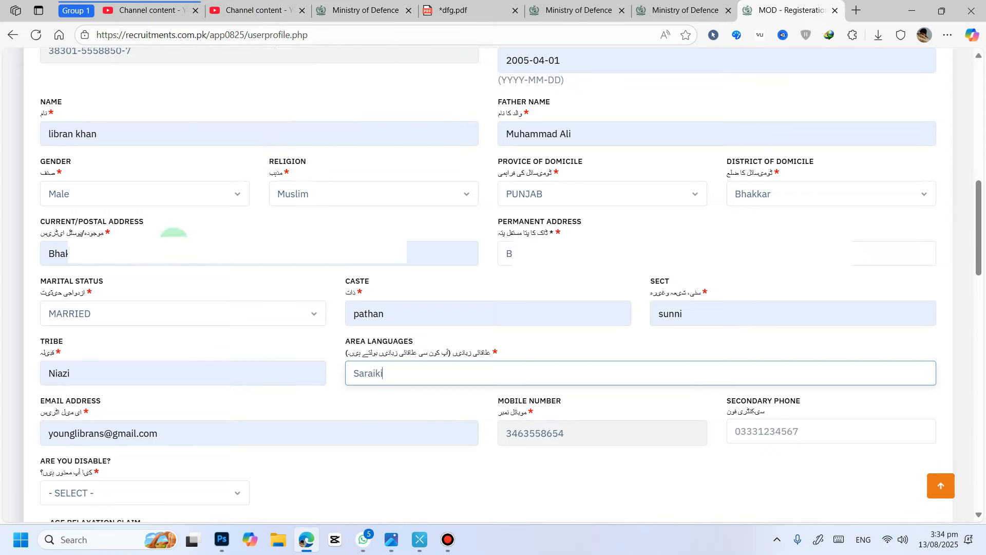
Step: Answer NO to the disability question
scroll(174, 235, down, 2)
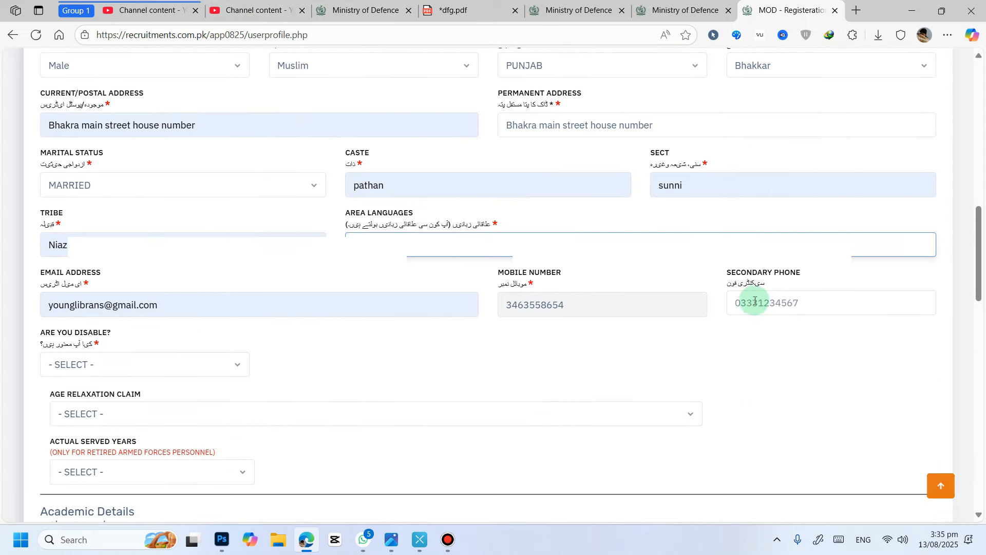
scroll(769, 304, down, 2)
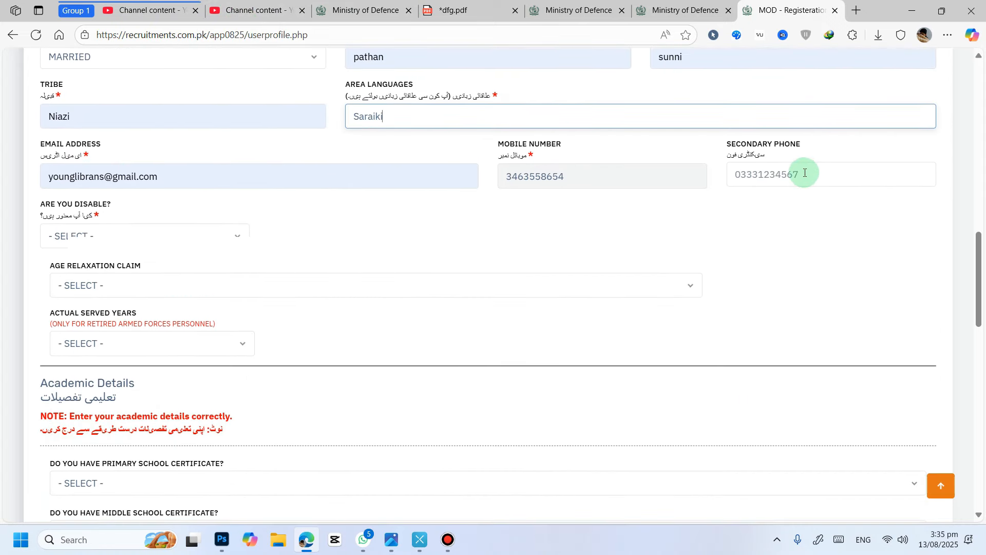
click(87, 232)
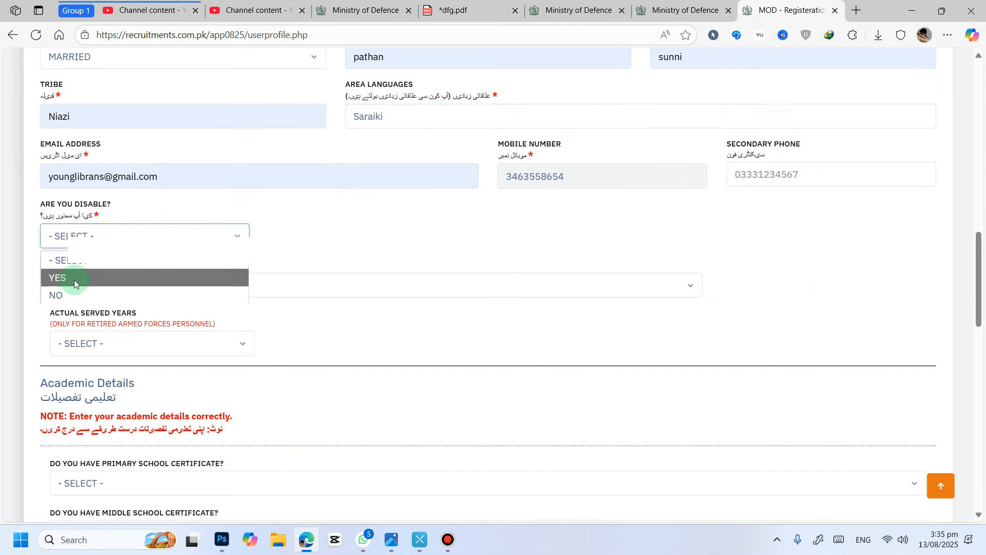
click(72, 289)
click(154, 291)
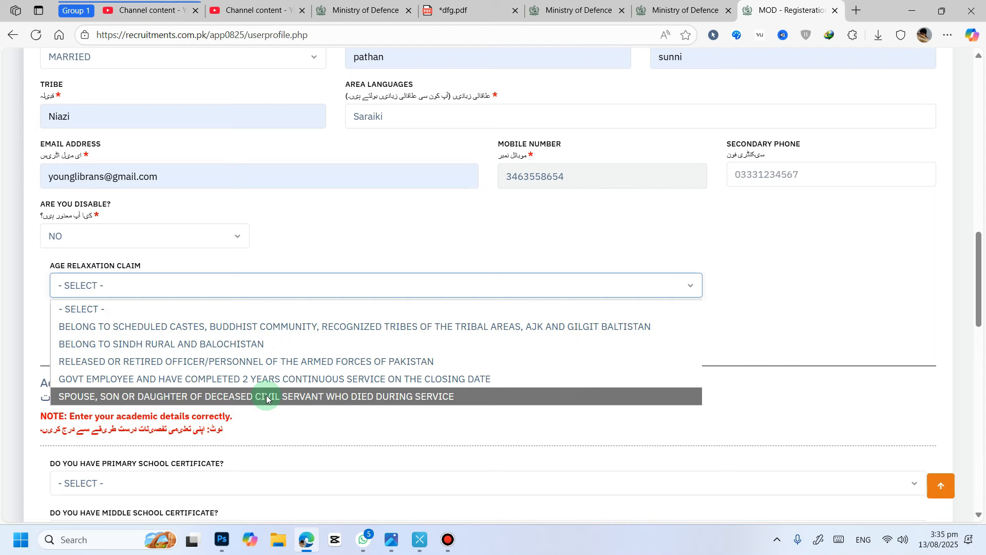
click(255, 284)
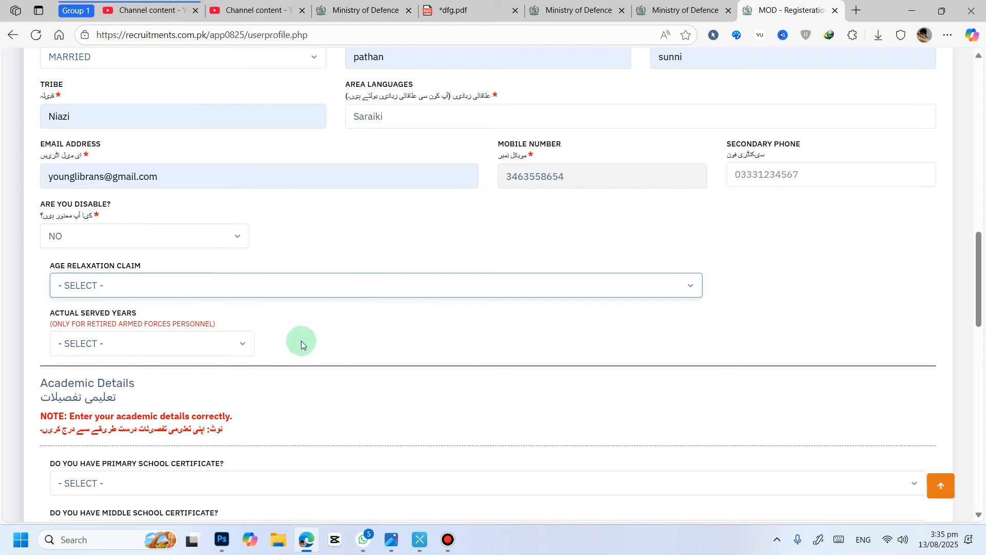
click(202, 343)
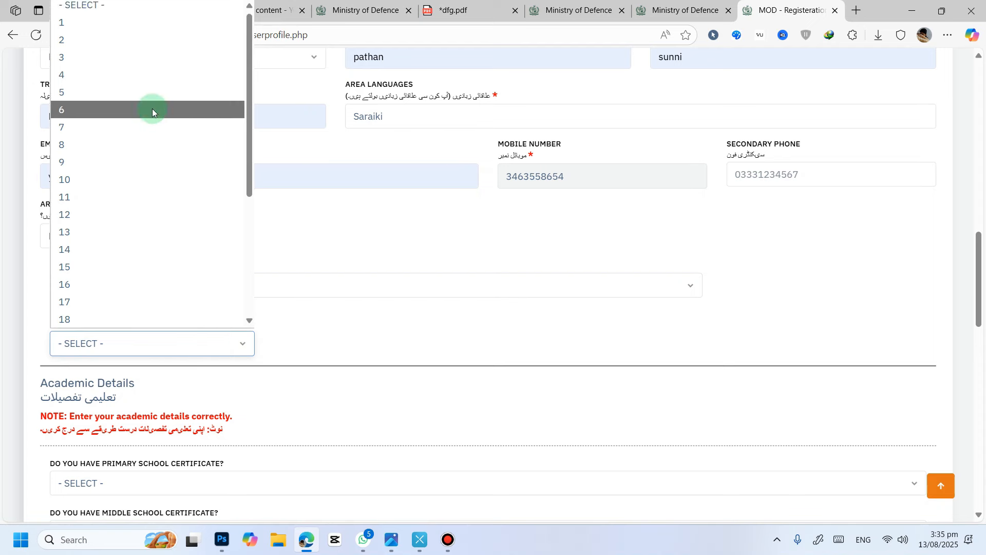
scroll(149, 108, down, 4)
click(338, 221)
Step: Answer NO to having a primary school certificate and a middle school certificate
scroll(334, 267, down, 3)
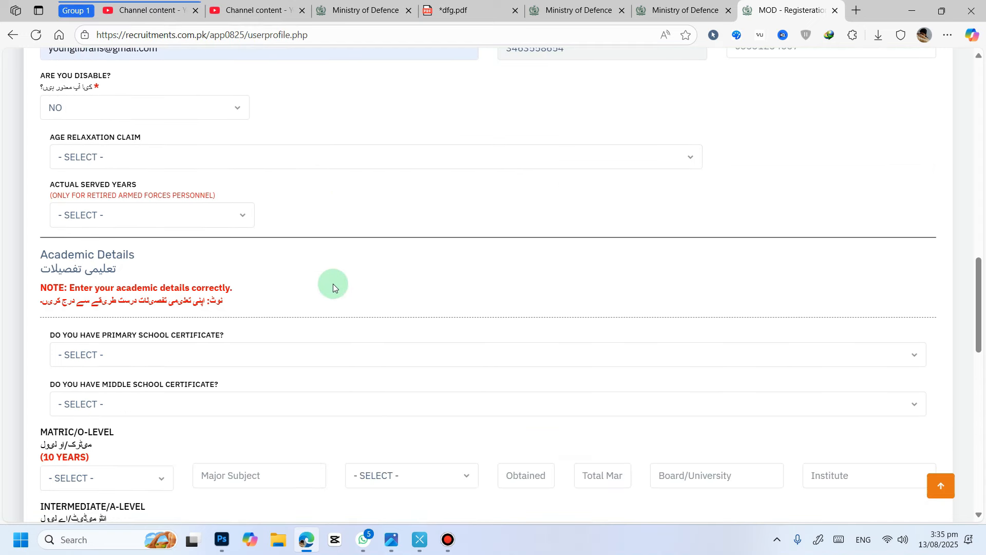
scroll(331, 279, down, 3)
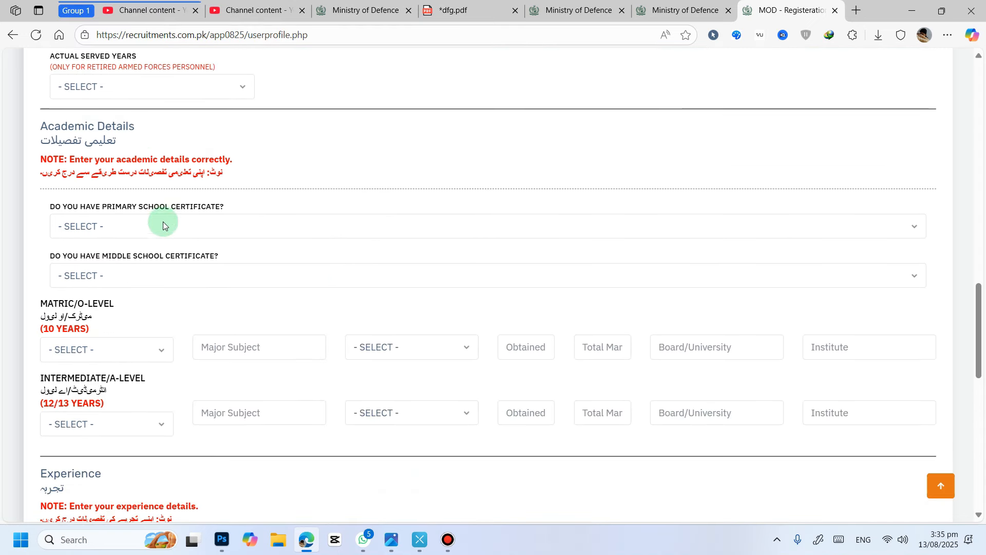
click(133, 226)
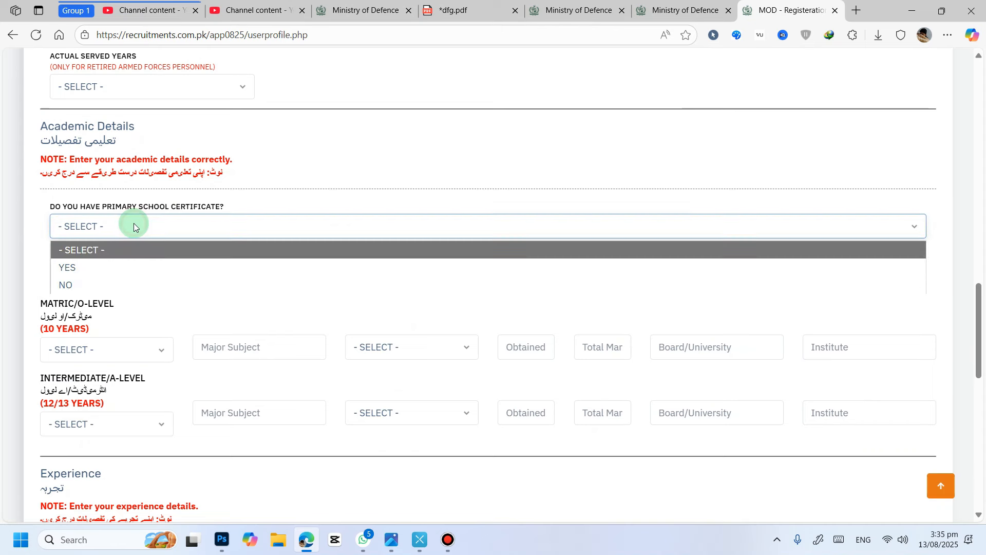
click(115, 278)
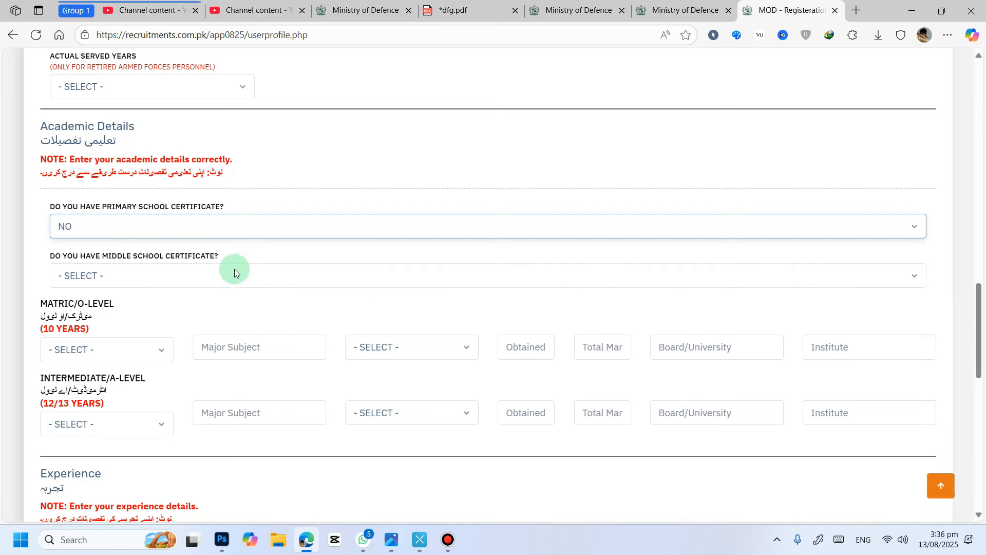
click(160, 275)
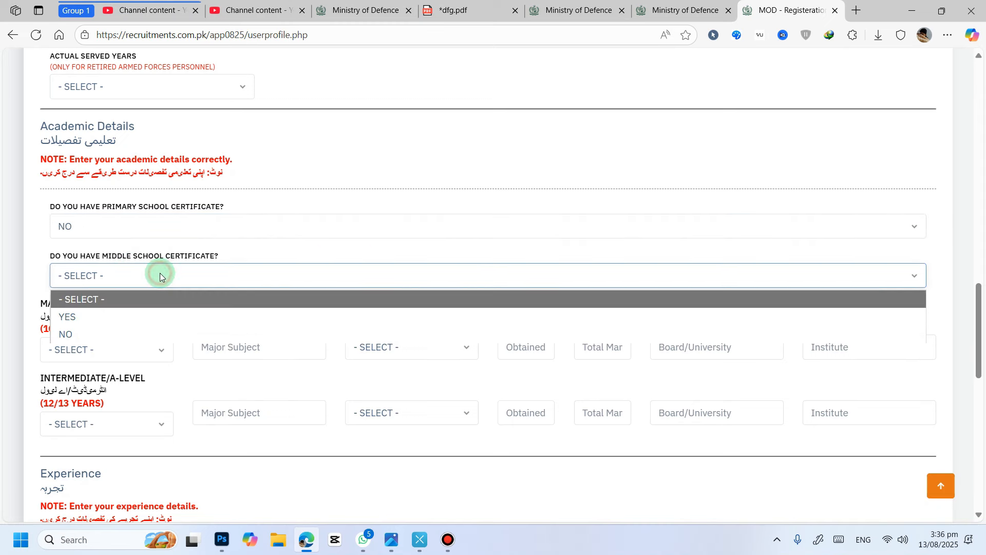
click(87, 333)
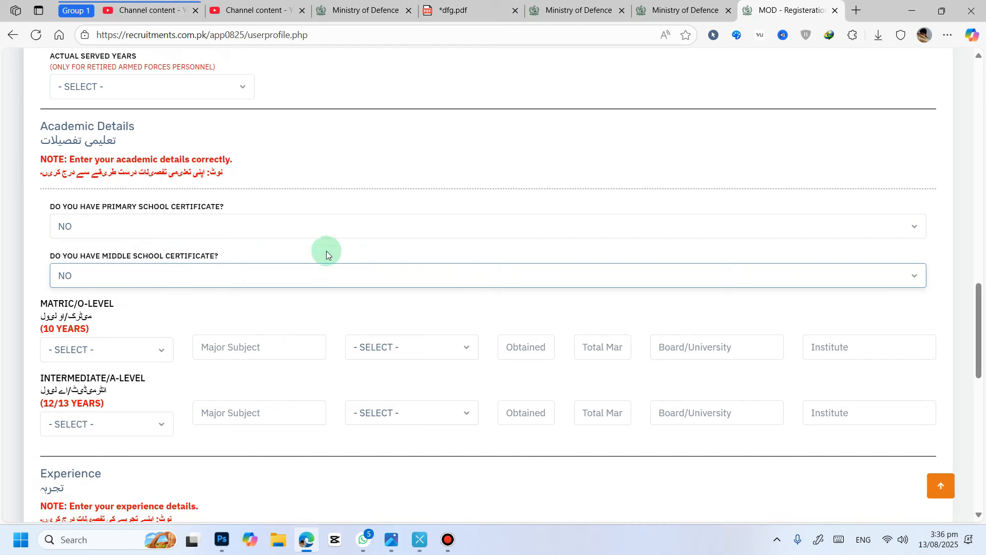
Step: Set the Matric row's level to MATRIC, major subject to Science and passing year to 2020
click(115, 350)
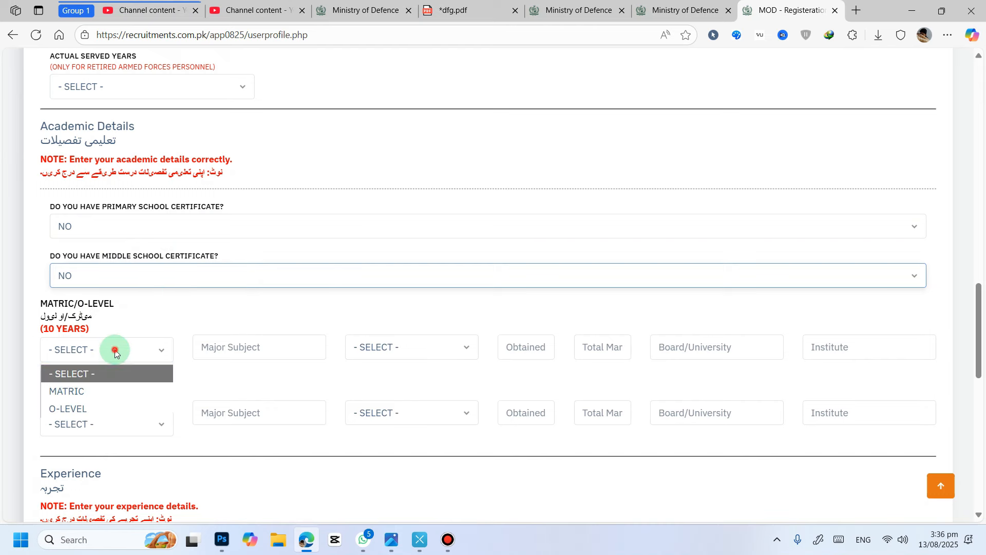
click(82, 390)
click(233, 349)
click(247, 392)
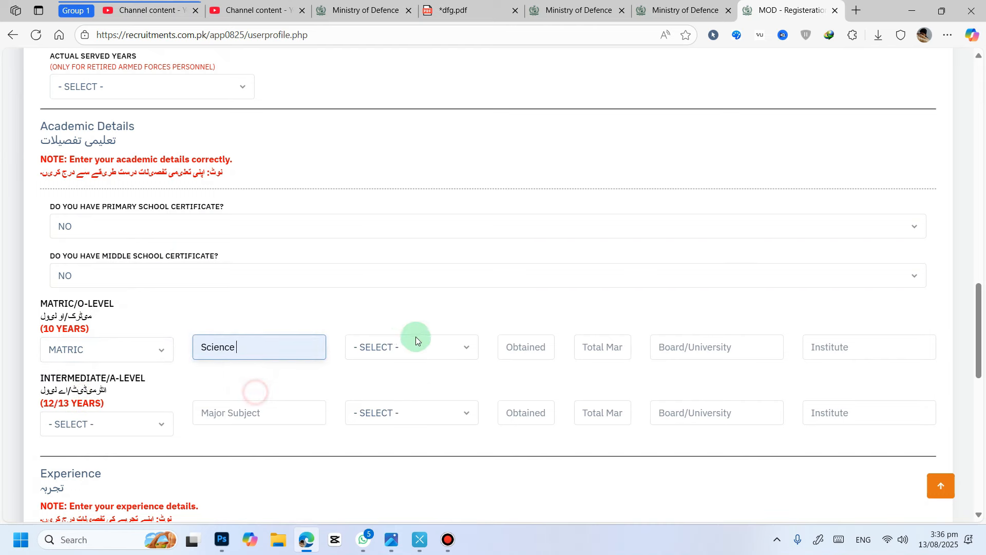
click(415, 340)
scroll(413, 218, down, 9)
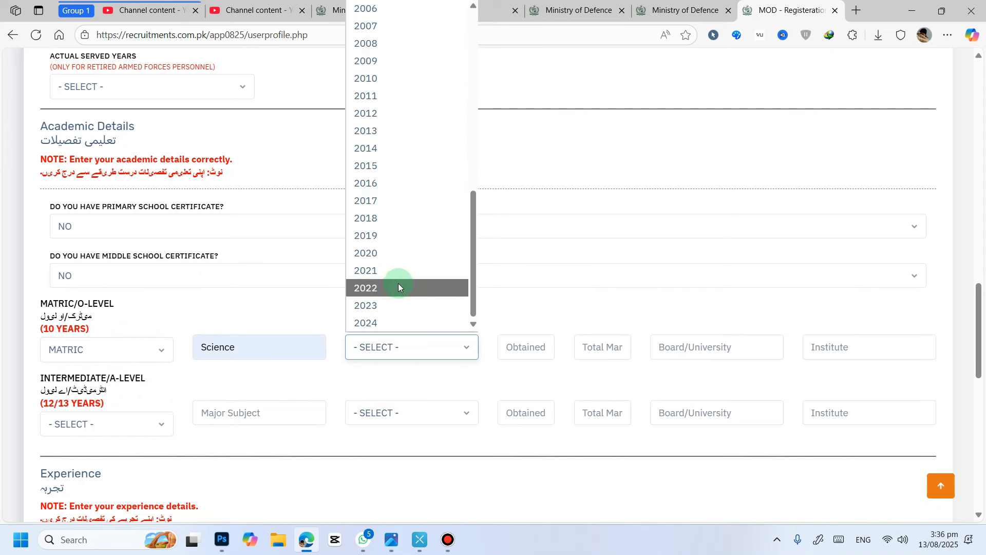
click(393, 253)
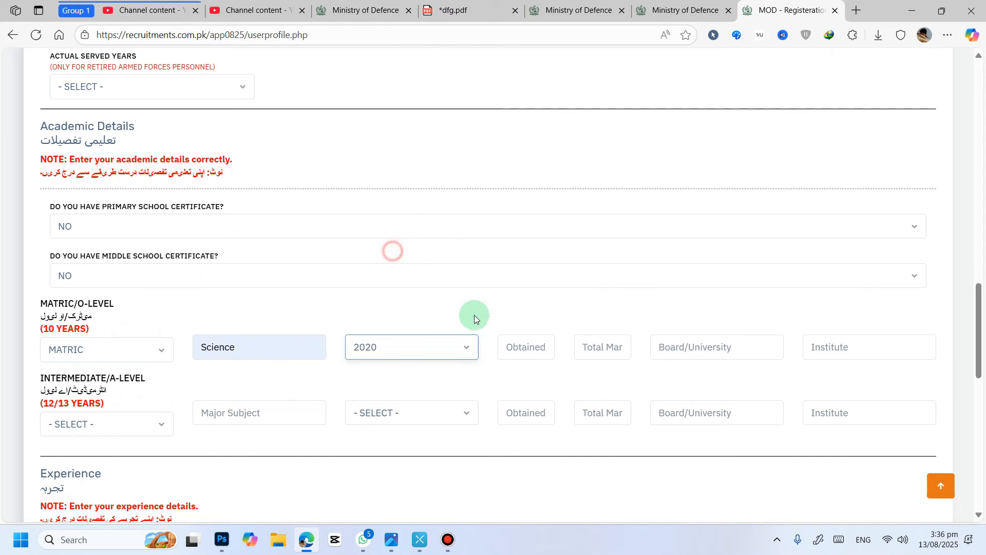
Step: Enter Matric marks 744 out of 1050, board BISE Sargodha board and institute GOVT HIGH SCHOOL
click(522, 347)
click(545, 394)
click(594, 346)
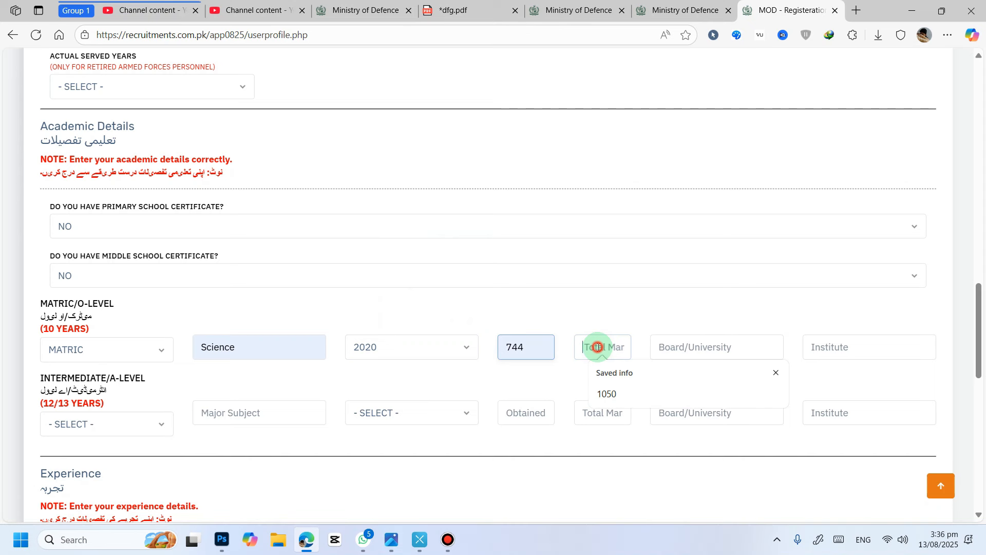
click(606, 394)
click(700, 351)
click(728, 394)
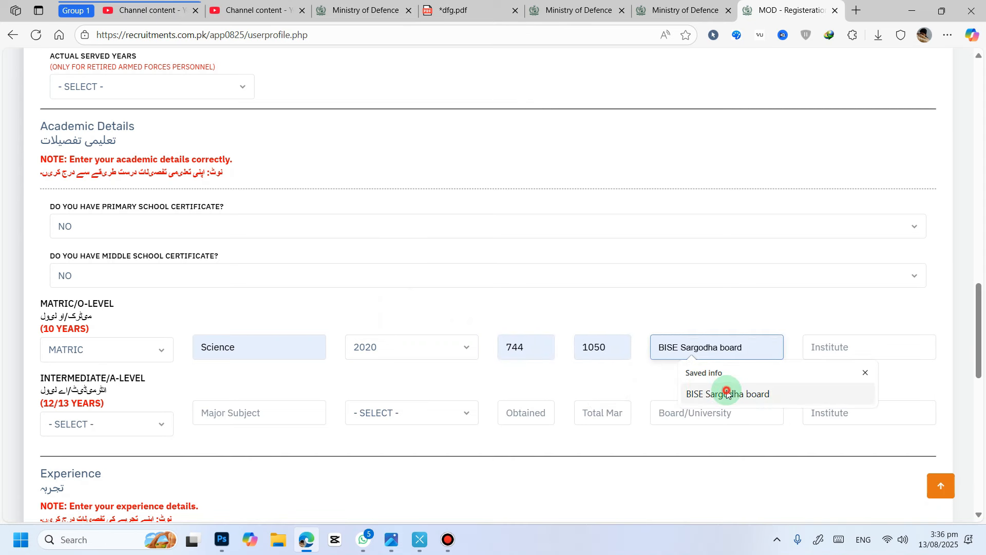
click(829, 355)
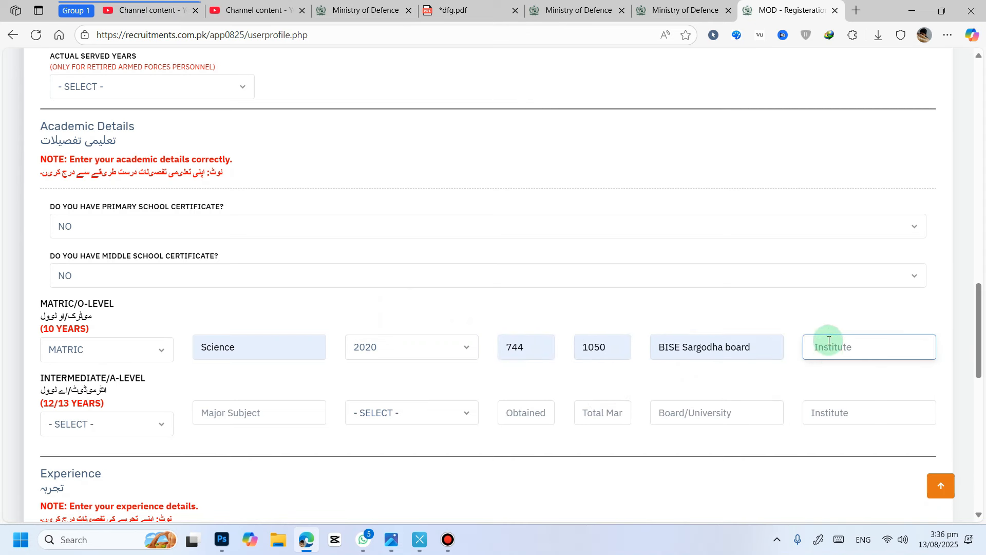
text(GOVT HIGH SCHOOL)
Step: Set the Intermediate level to F.Sc(Pre-Engineering) with major subject Math physc chem
click(128, 414)
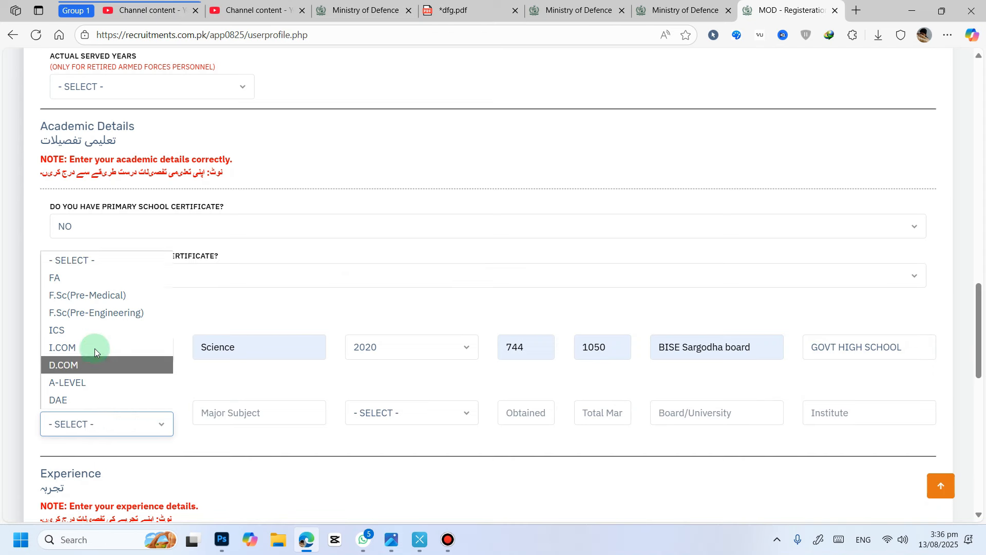
click(96, 313)
click(266, 414)
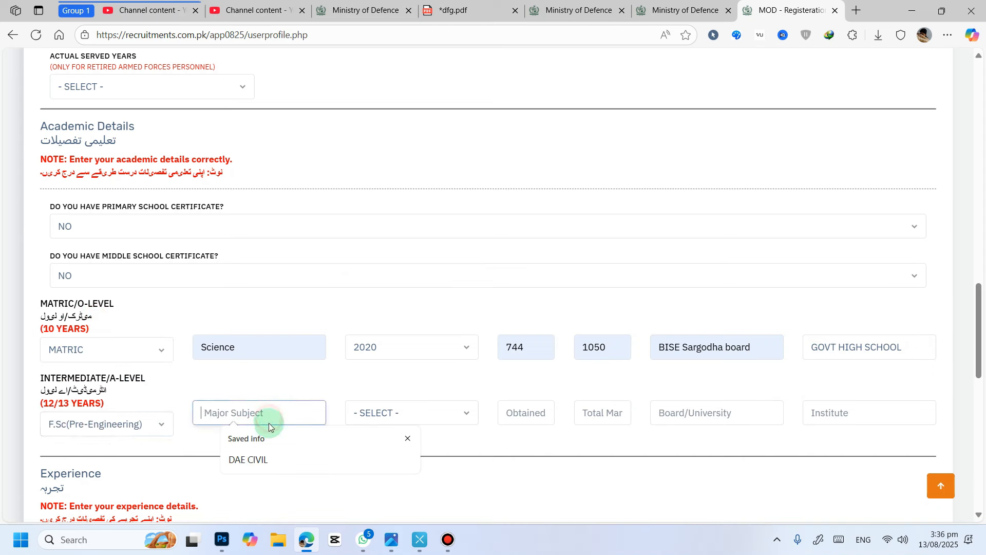
click(410, 438)
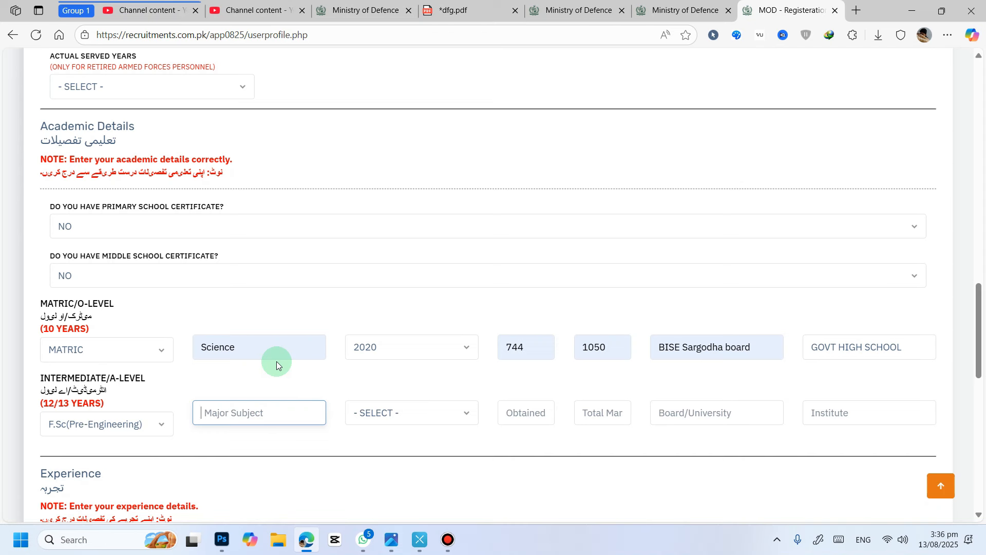
text(Math physc chem)
Step: Set the Intermediate passing year to 2022
click(431, 406)
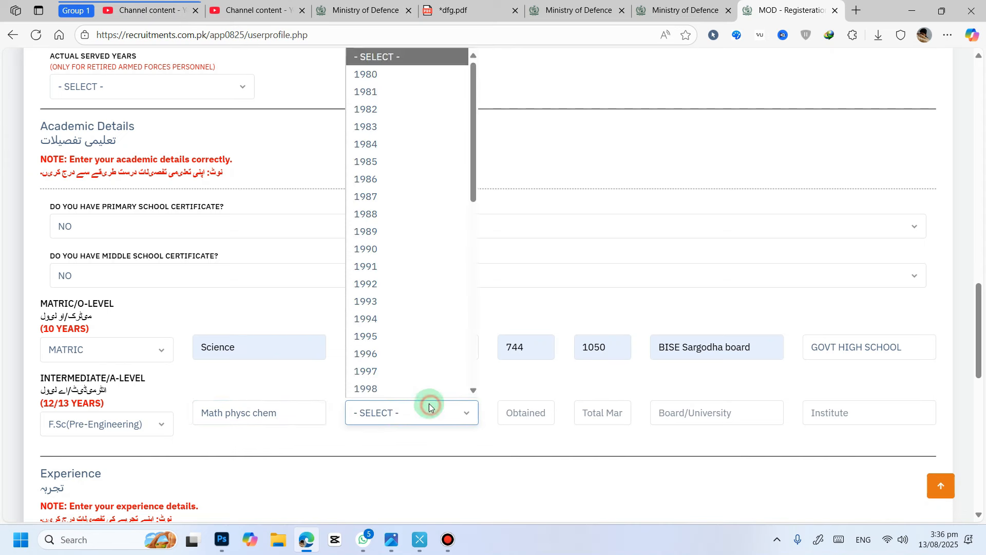
scroll(396, 309, down, 2)
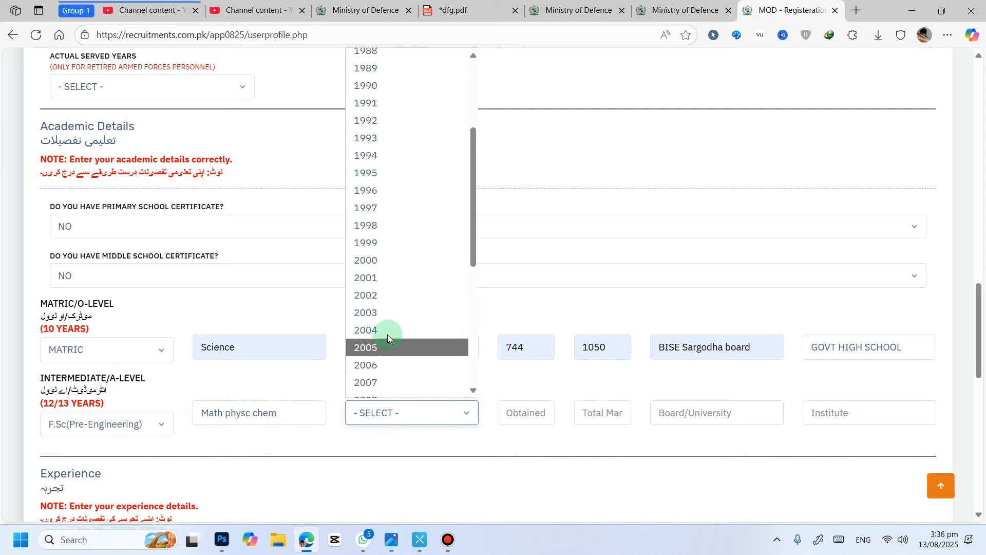
scroll(385, 318, down, 5)
click(388, 354)
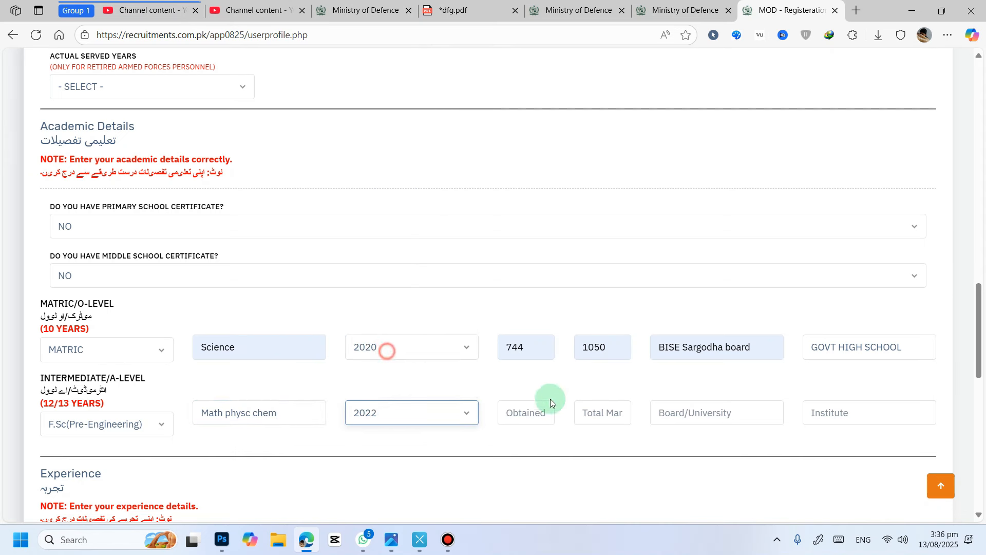
Step: Fill the Intermediate obtained marks, total marks and board from the browser's saved entries 2632, 3350 and PITB Lahore
click(510, 411)
click(536, 457)
click(611, 416)
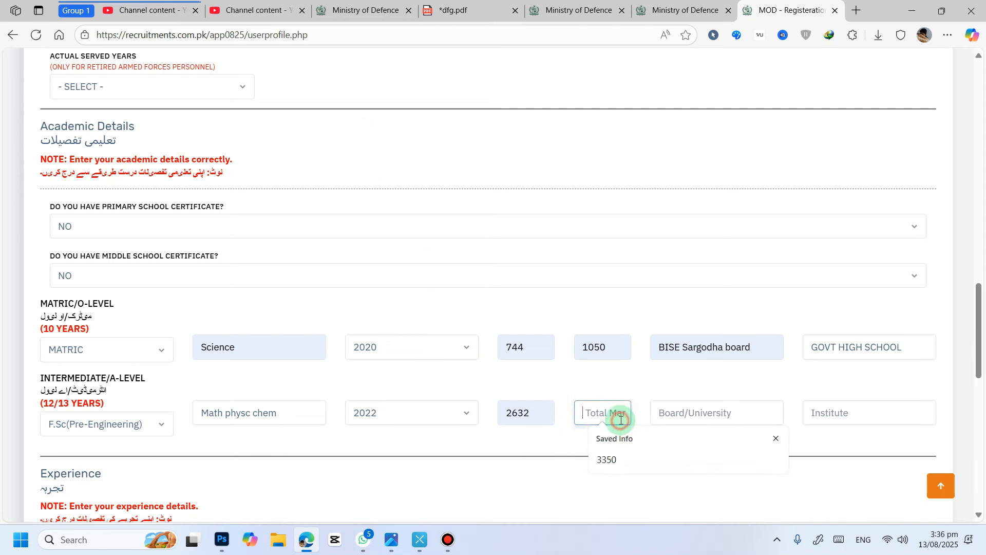
click(608, 458)
click(698, 420)
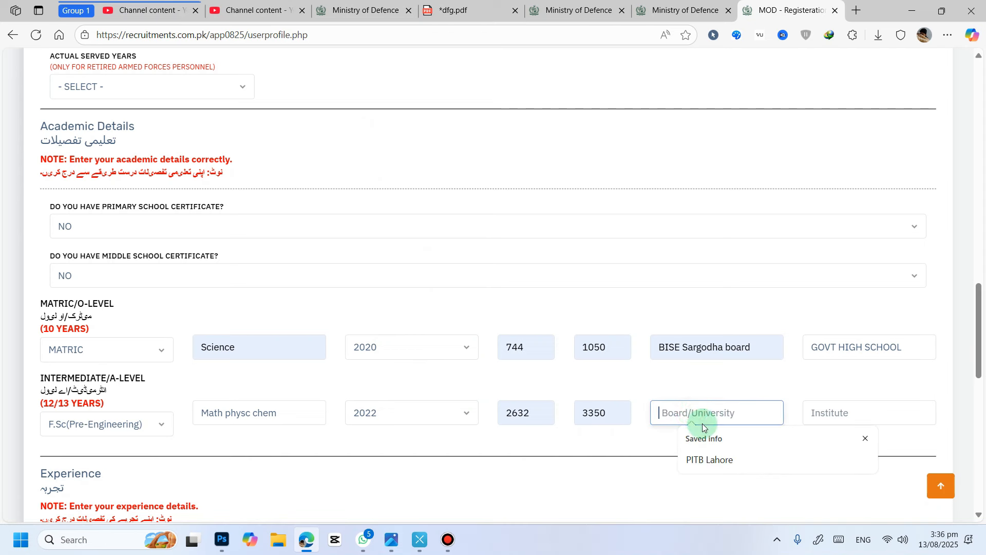
click(711, 457)
Step: Set the Intermediate obtained marks to 900 and total marks to 1100
double_click(539, 414)
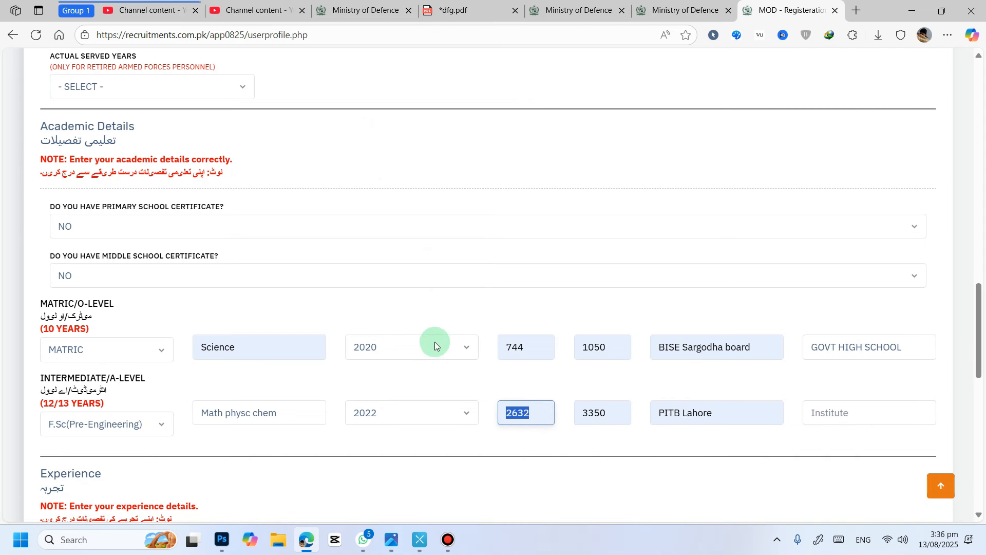
text(900)
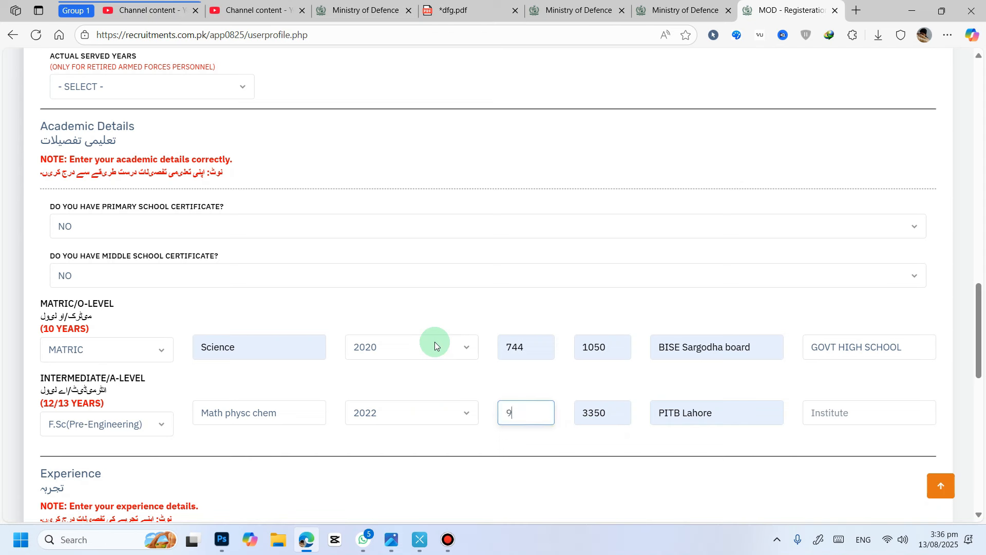
key(Tab)
text(1100)
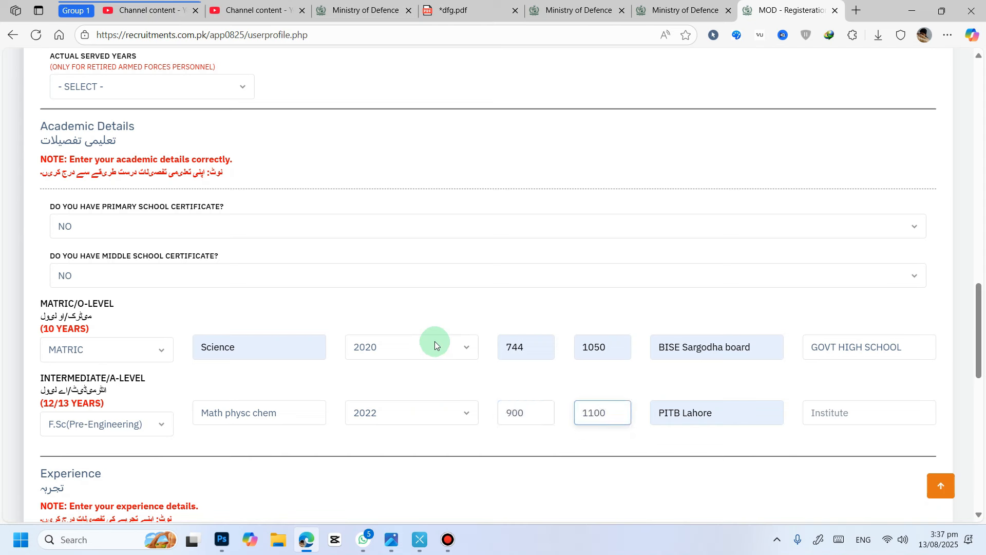
Step: Enter the Intermediate board as BISE LAHORE and institute as govt college
key(Tab)
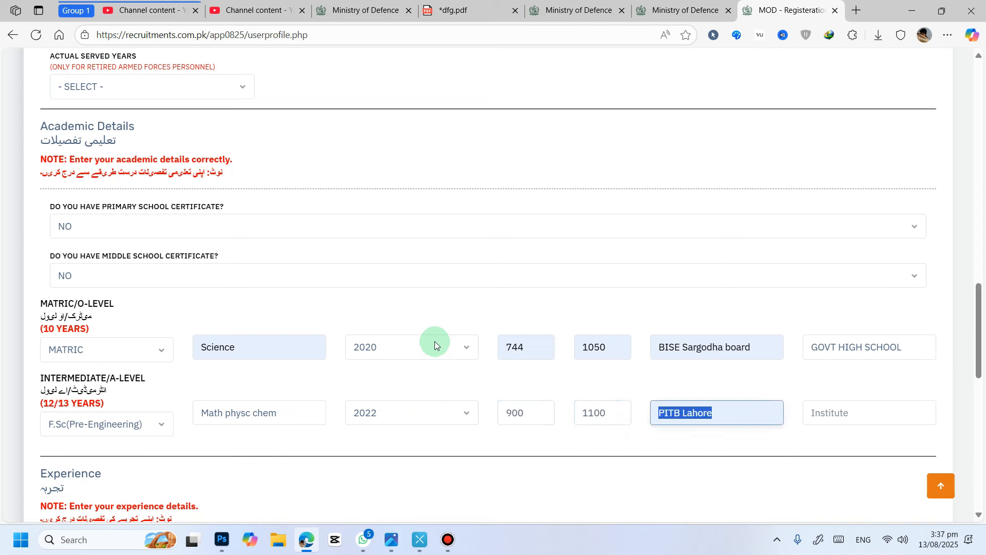
text(BISE LAHOR)
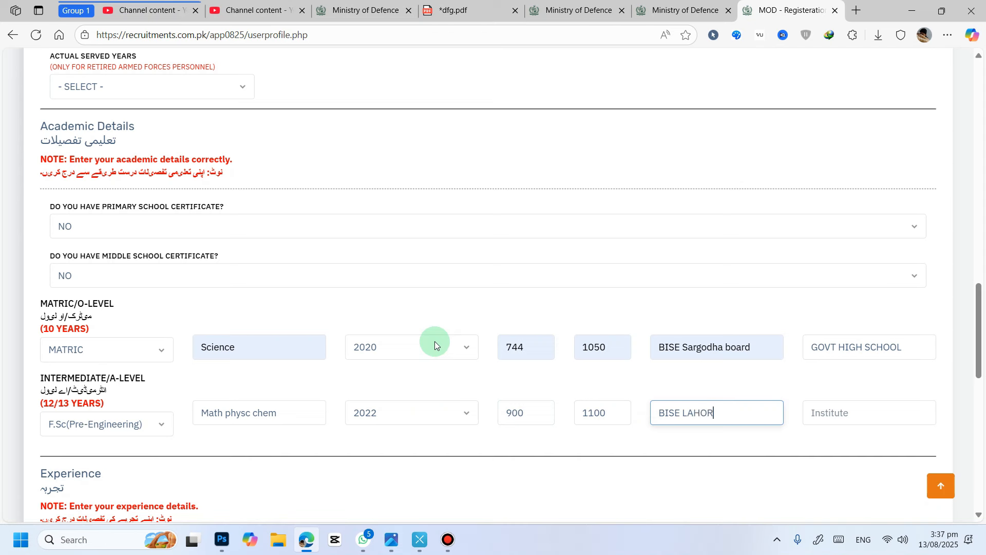
text(E)
key(Tab)
text(gov)
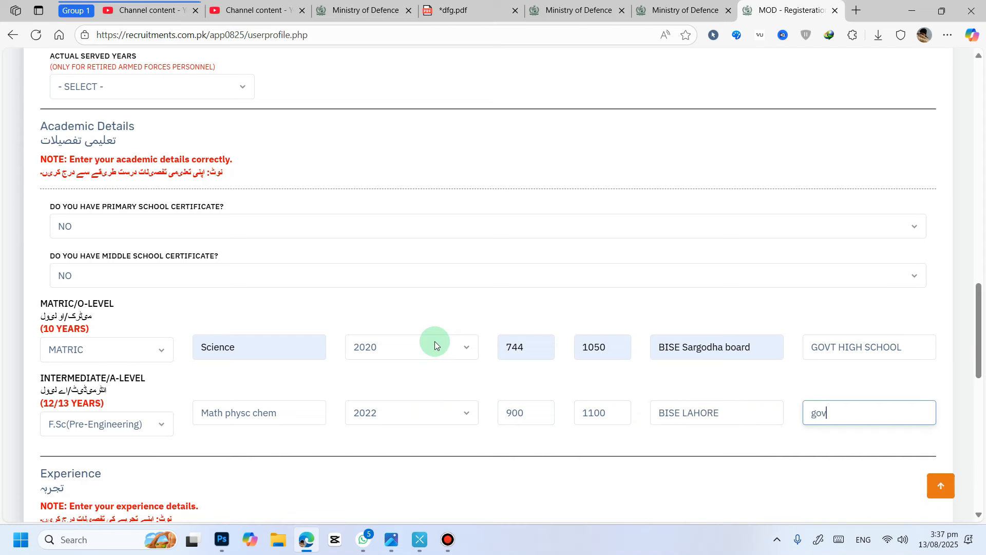
text(t college)
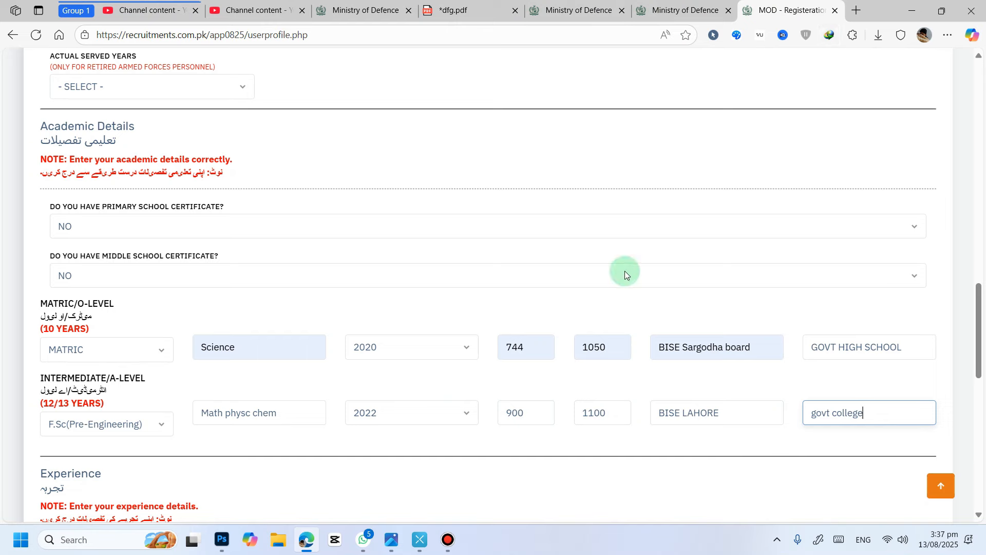
Step: Answer YES to the Pakistani cooking experience question and set its total experience to 7 years 4 months
scroll(569, 171, down, 8)
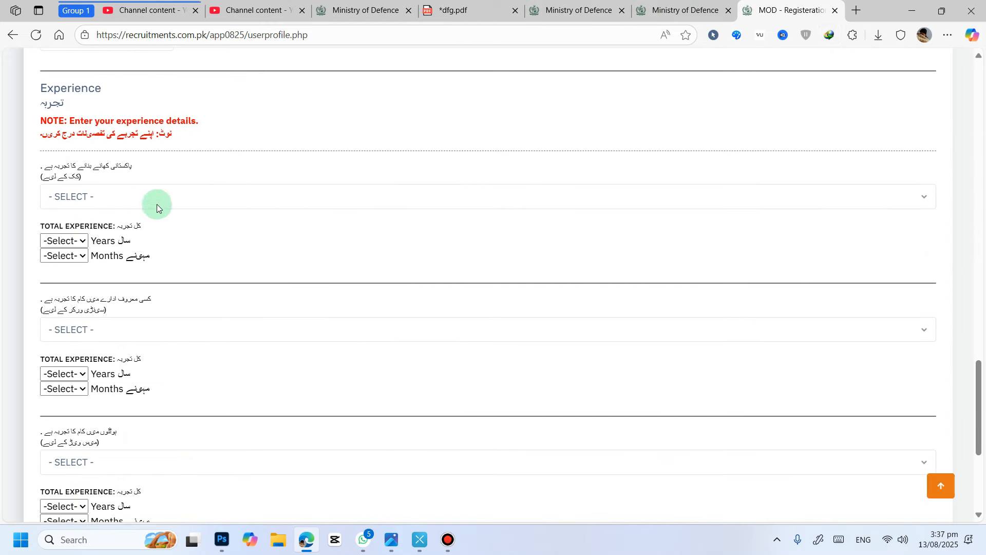
click(157, 208)
click(116, 237)
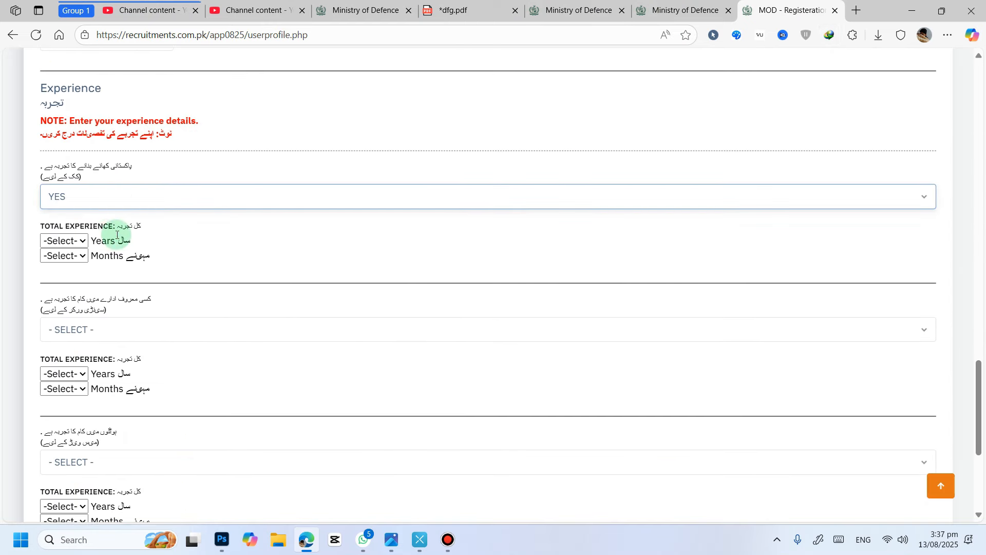
click(64, 242)
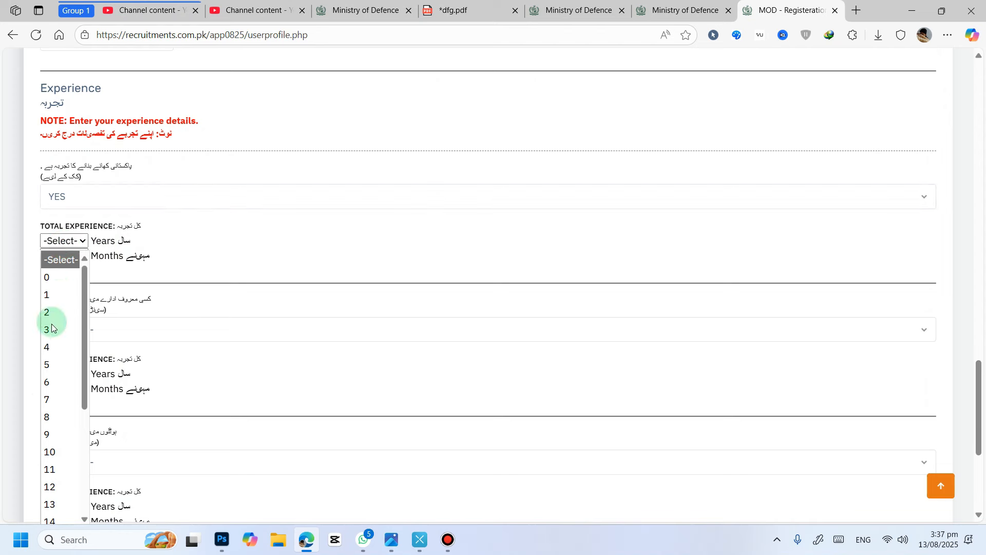
click(47, 399)
click(65, 256)
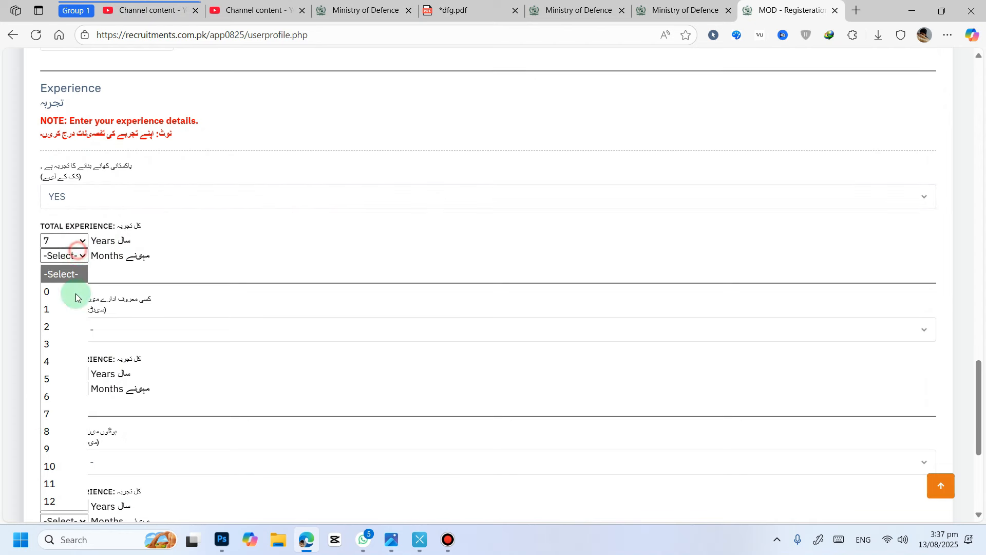
click(69, 361)
Step: Answer NO to the second experience question about work at a well-known organisation
scroll(155, 273, down, 1)
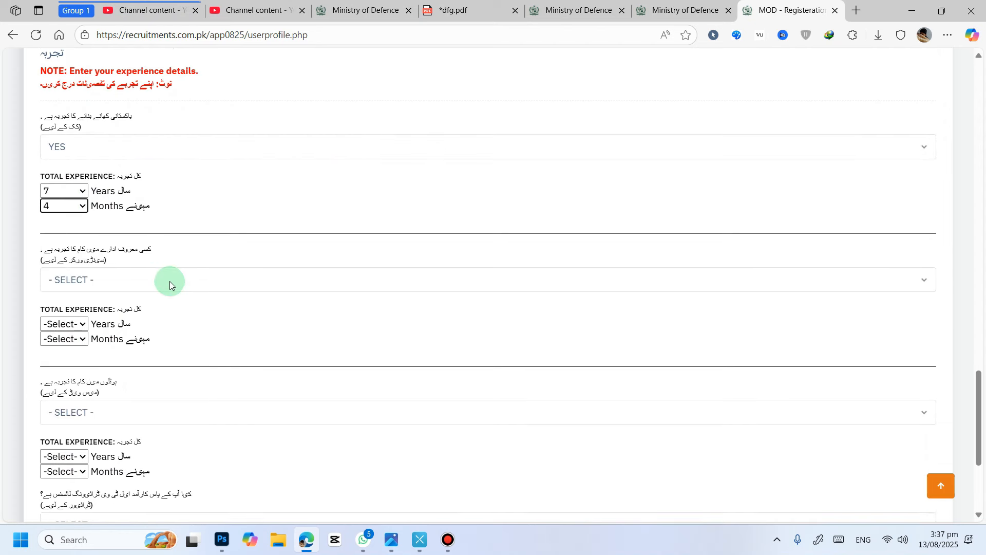
click(147, 263)
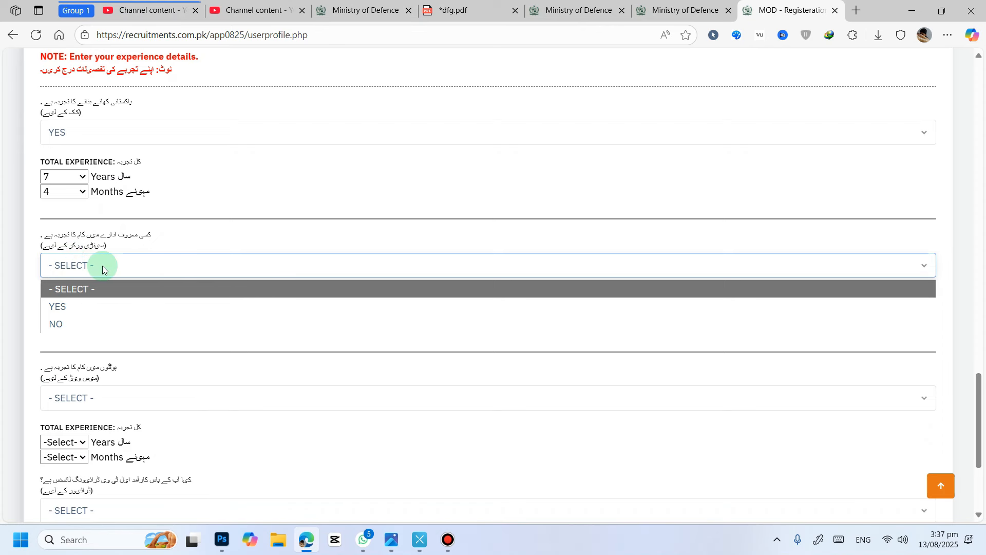
click(79, 324)
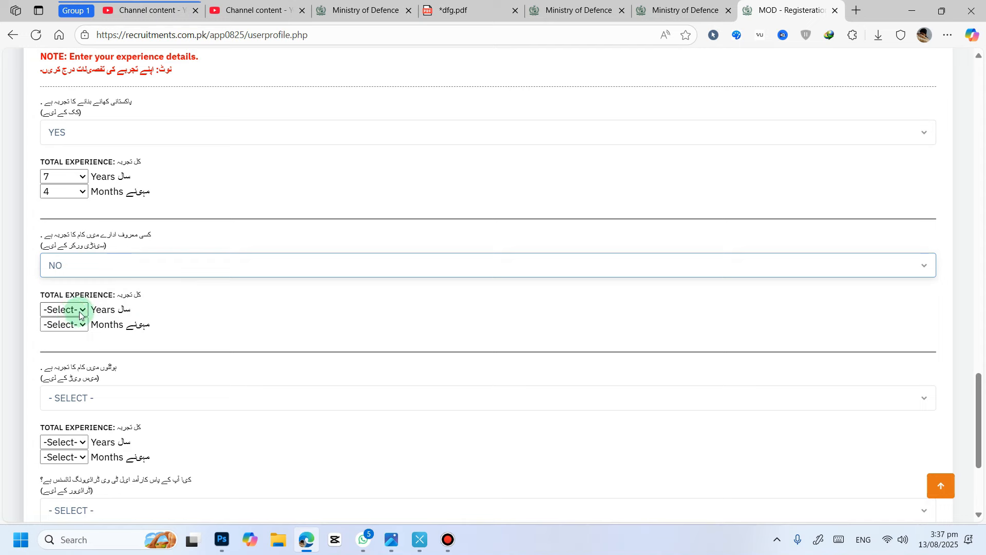
Step: Review the remaining experience questions and their Urdu labels
scroll(174, 291, down, 2)
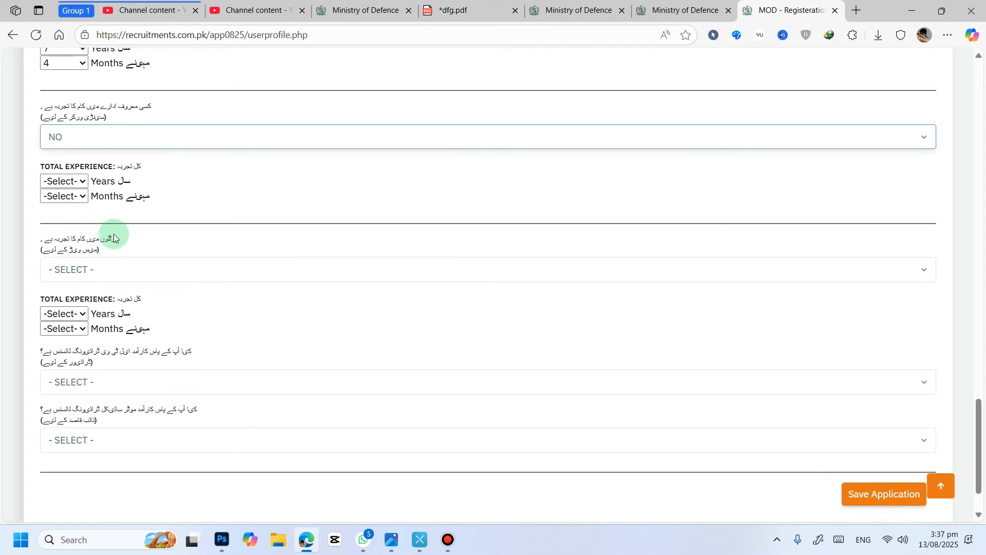
scroll(132, 267, up, 1)
scroll(152, 247, up, 2)
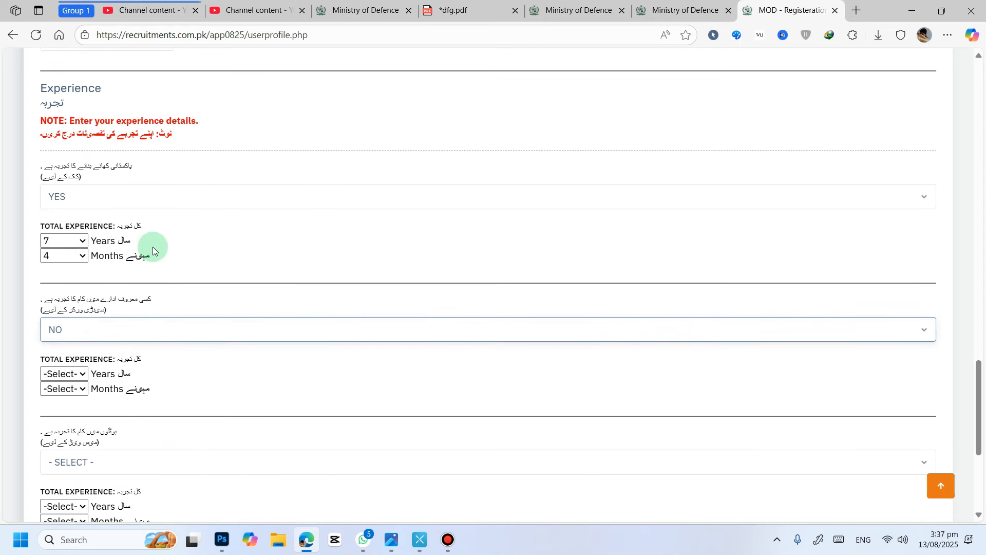
drag(142, 168, 48, 163)
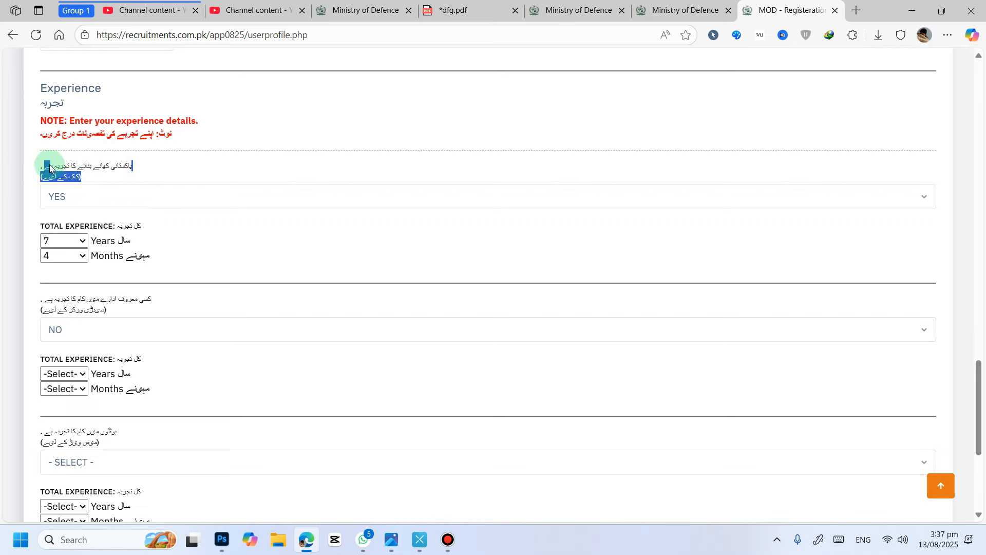
click(156, 163)
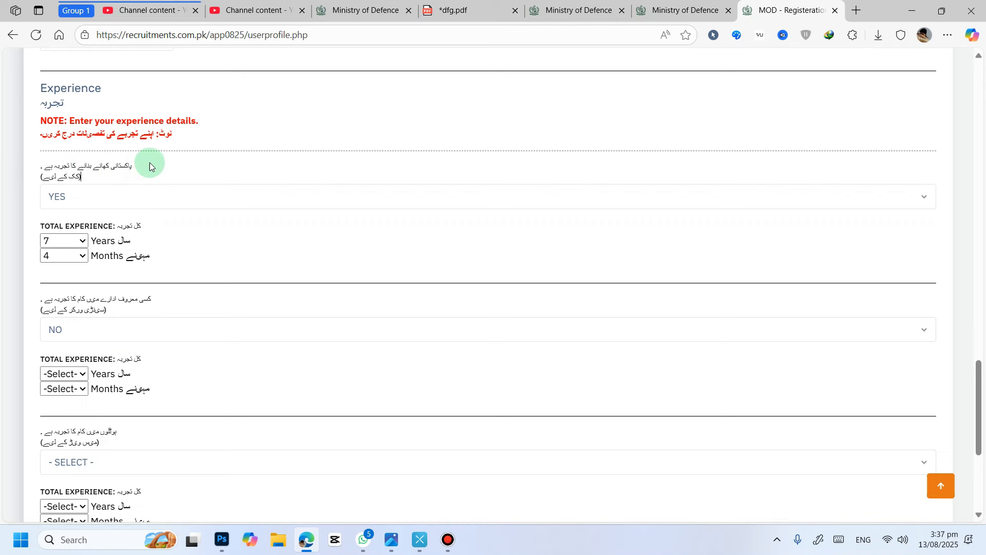
drag(141, 163, 55, 164)
scroll(263, 184, down, 2)
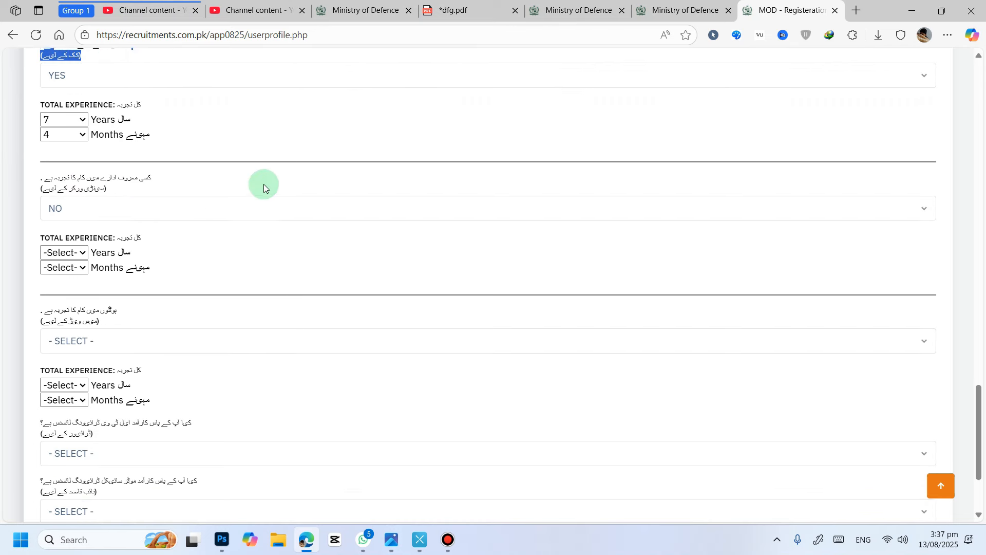
drag(148, 170, 199, 179)
scroll(205, 185, down, 1)
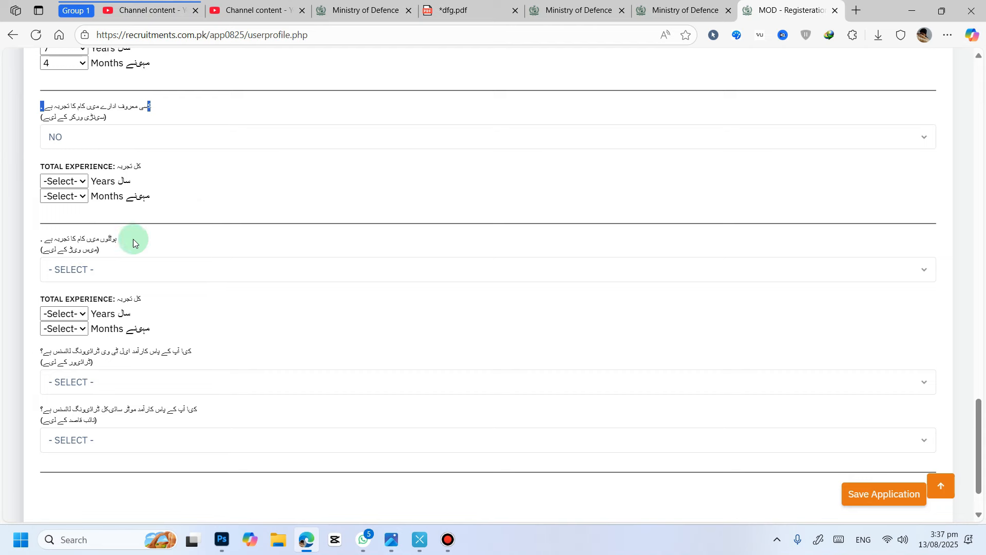
drag(128, 240, 184, 247)
scroll(211, 268, down, 1)
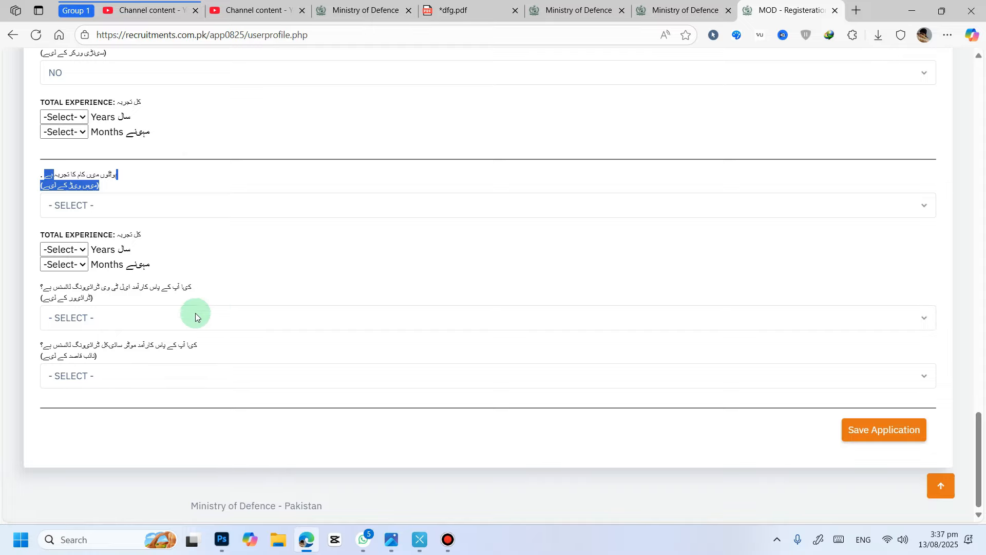
Step: Check the academic details and save the application
scroll(99, 345, up, 2)
scroll(149, 325, down, 2)
scroll(120, 318, up, 12)
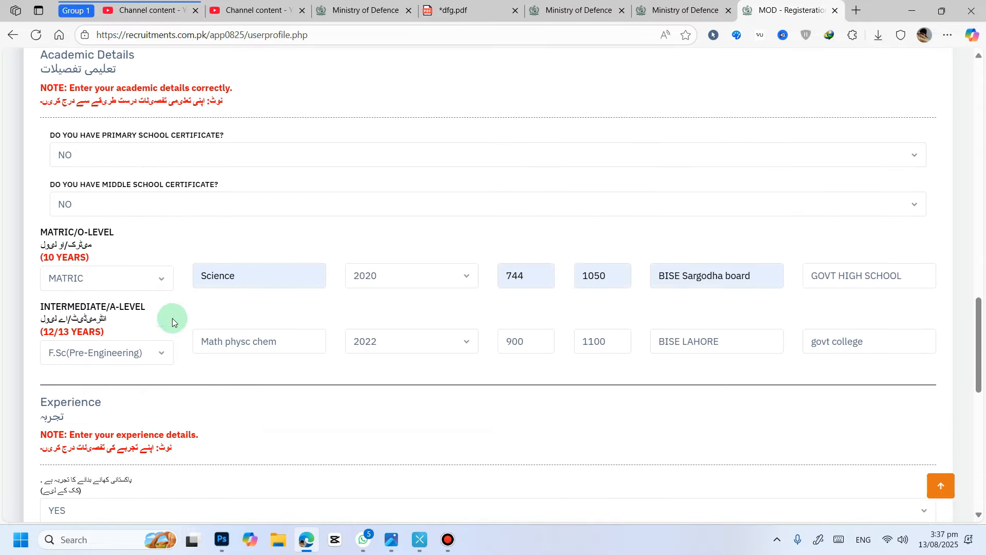
scroll(596, 227, down, 7)
scroll(595, 281, up, 20)
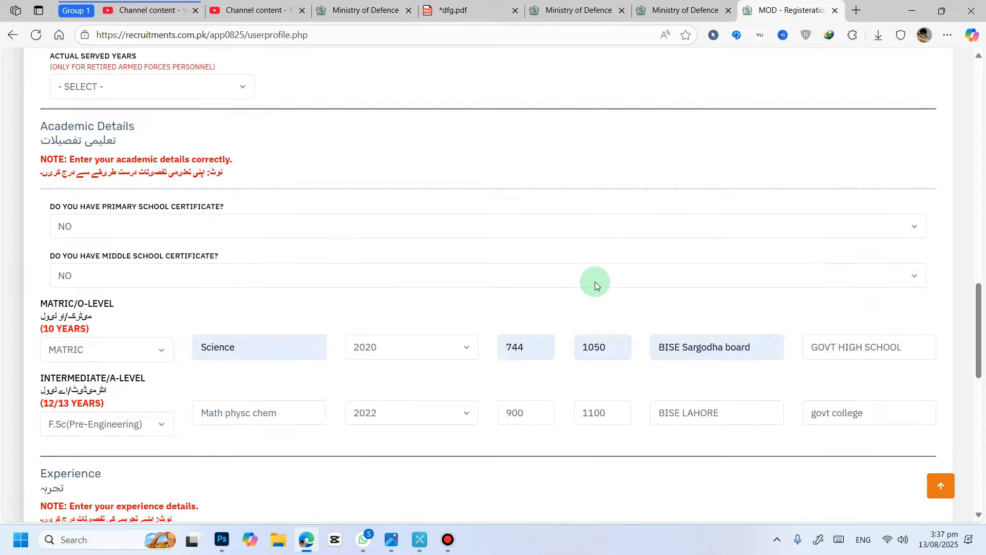
scroll(915, 383, down, 20)
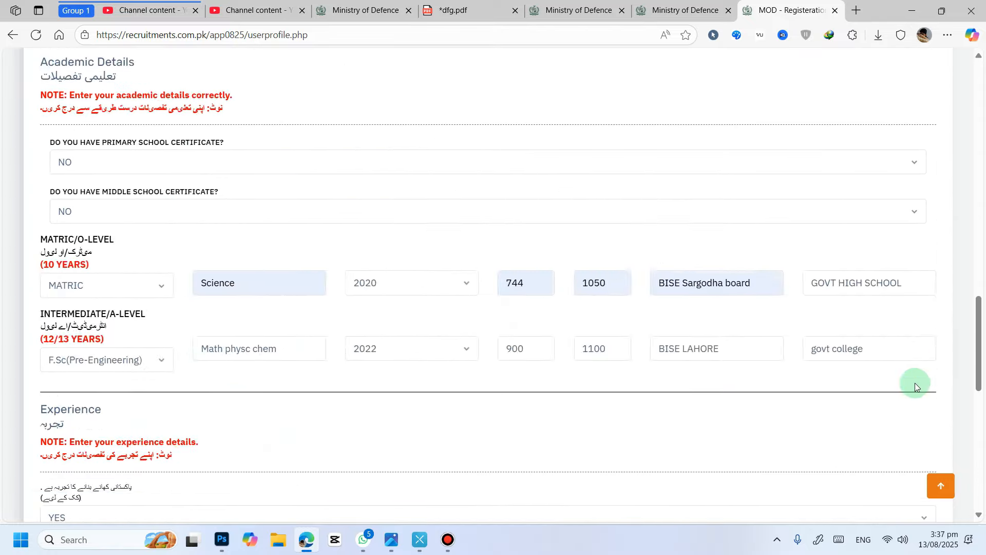
click(853, 430)
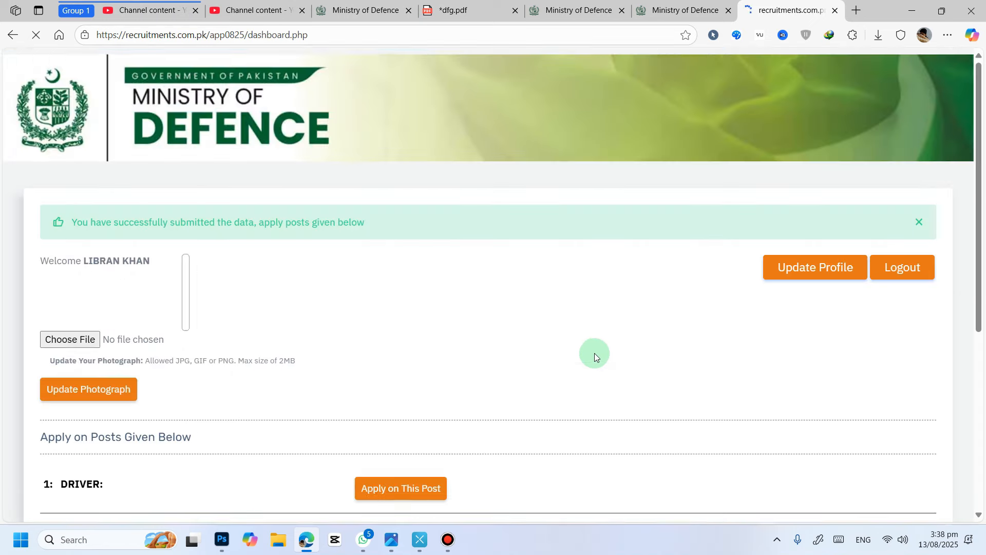
Step: Apply for the COOK post from the list of advertised posts
scroll(562, 269, down, 3)
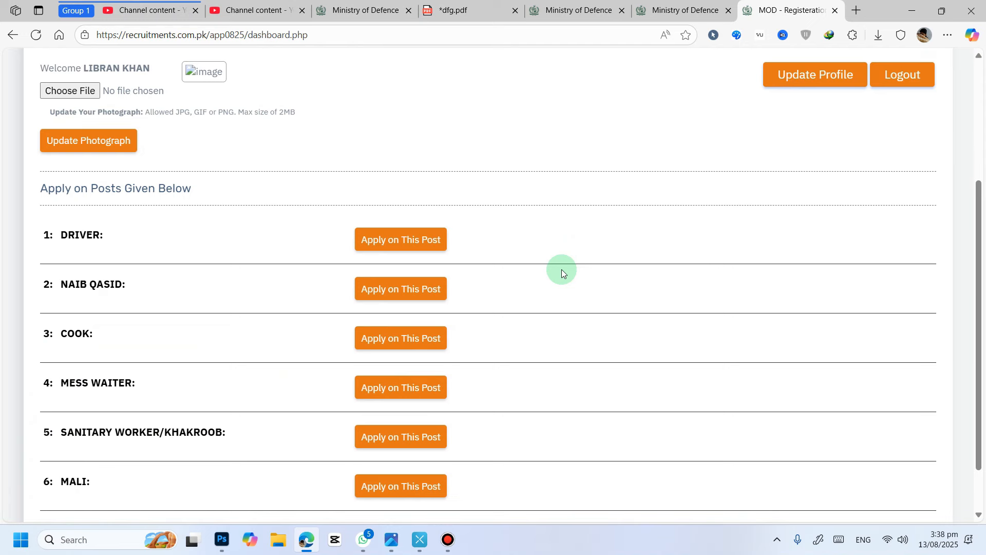
scroll(588, 202, down, 1)
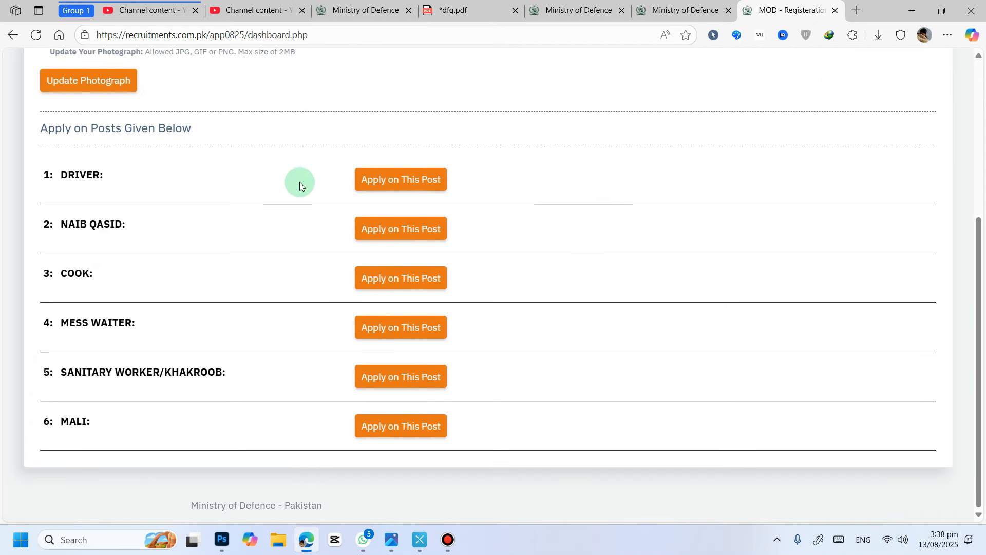
scroll(591, 364, up, 3)
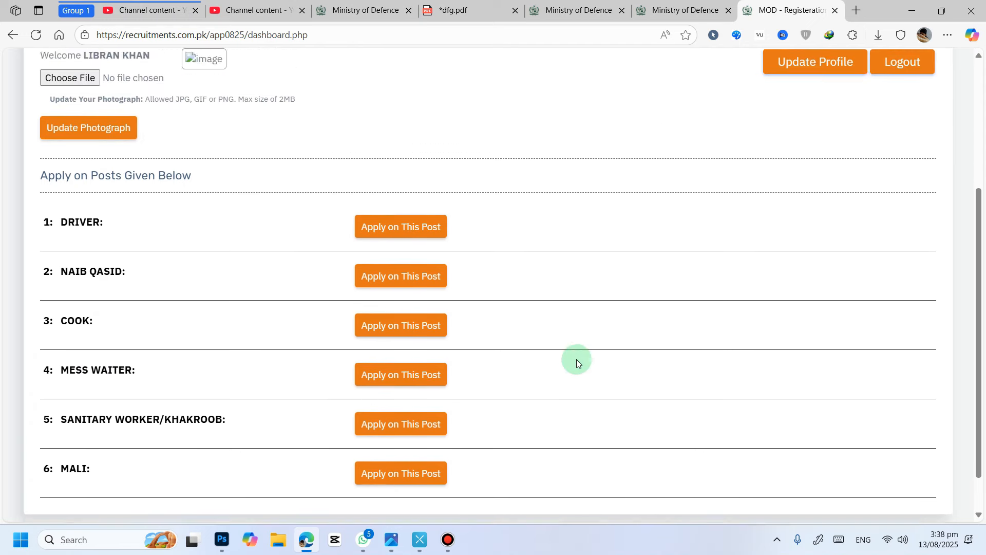
scroll(457, 257, down, 2)
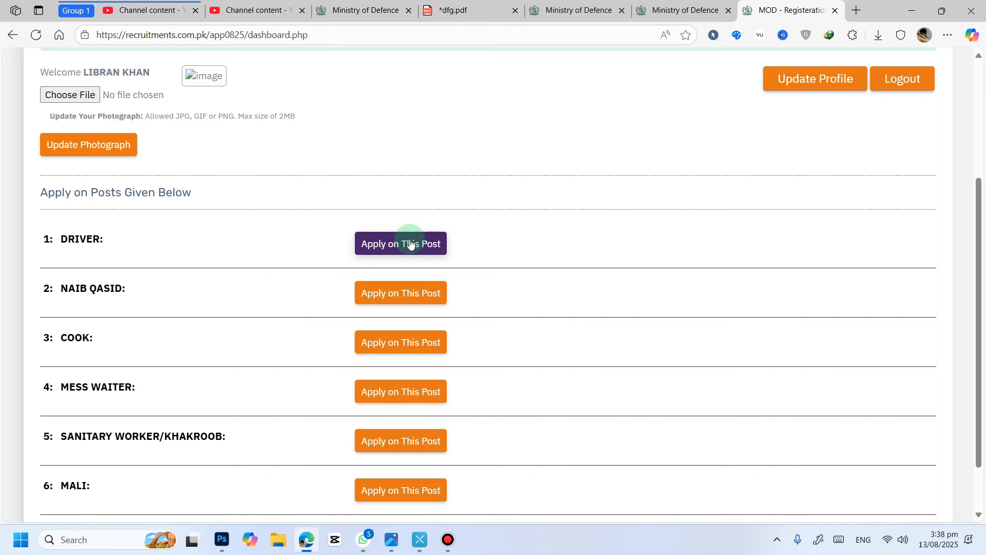
click(415, 343)
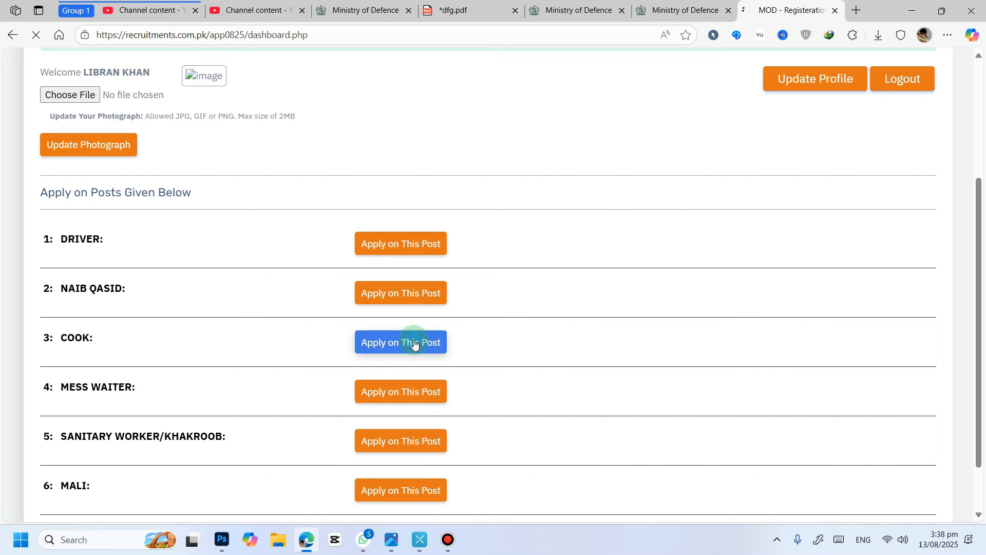
Step: Open the deposit slip for the applied COOK post
scroll(507, 310, down, 2)
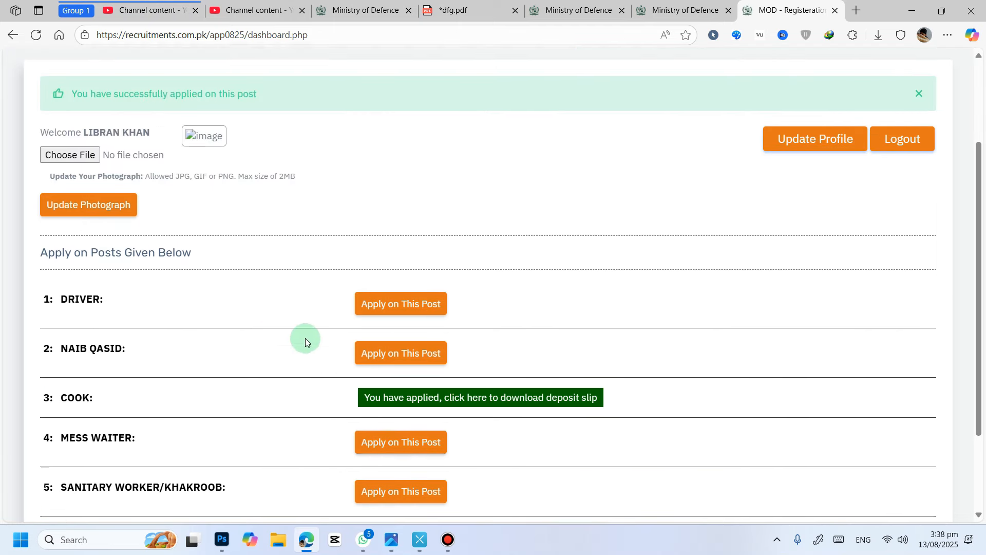
click(565, 401)
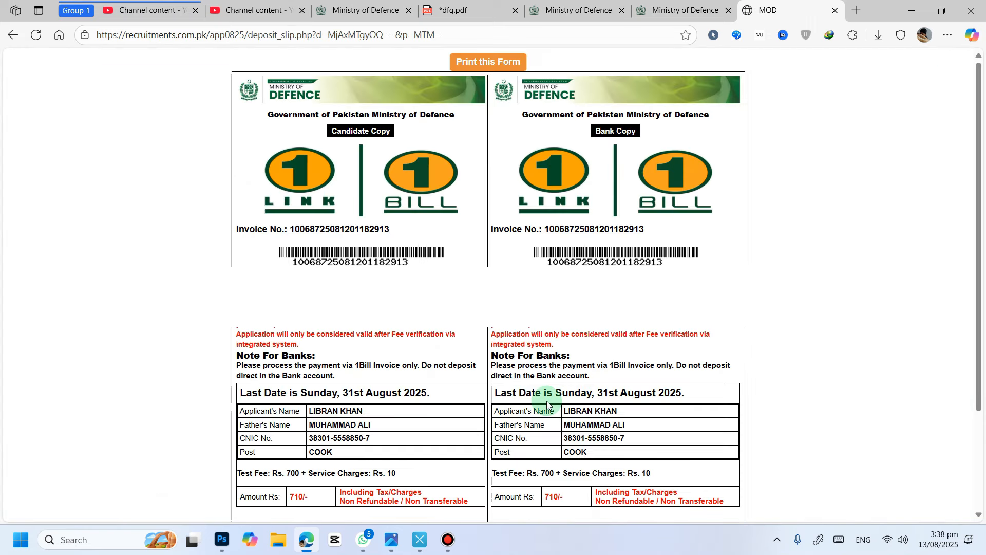
Step: Review the deposit slip's invoice details, test fee, service charges and total amount
scroll(518, 260, down, 2)
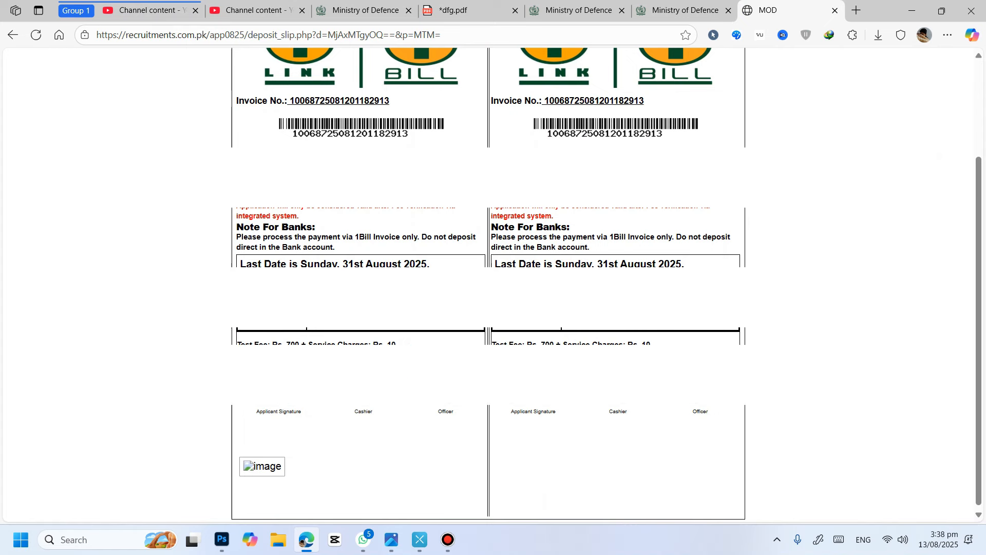
scroll(488, 285, up, 1)
drag(285, 410, 414, 410)
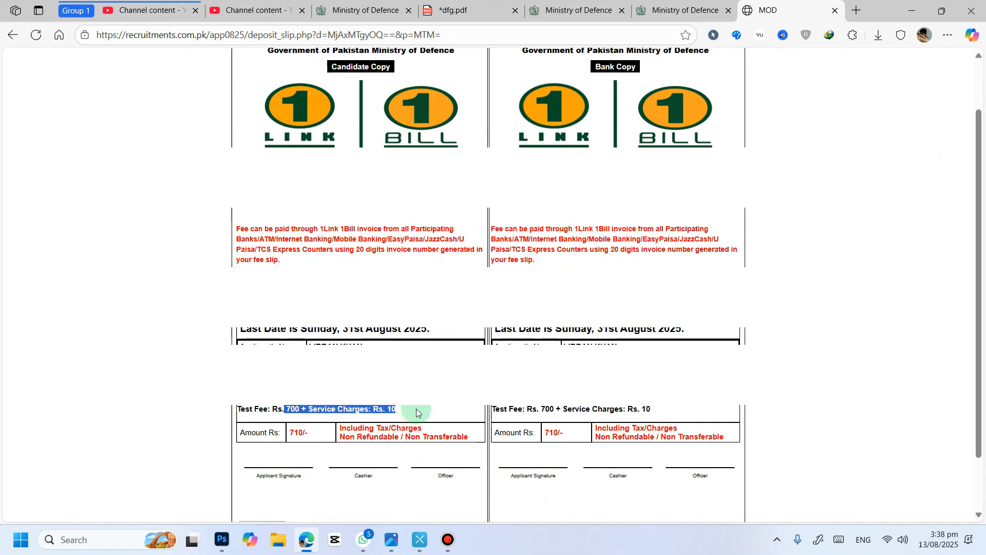
drag(311, 433, 281, 439)
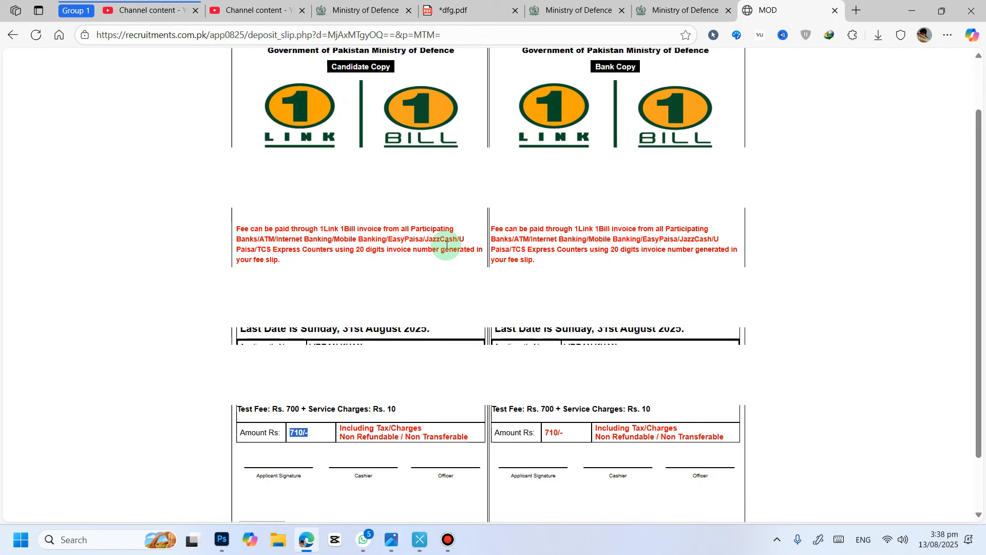
scroll(446, 245, up, 2)
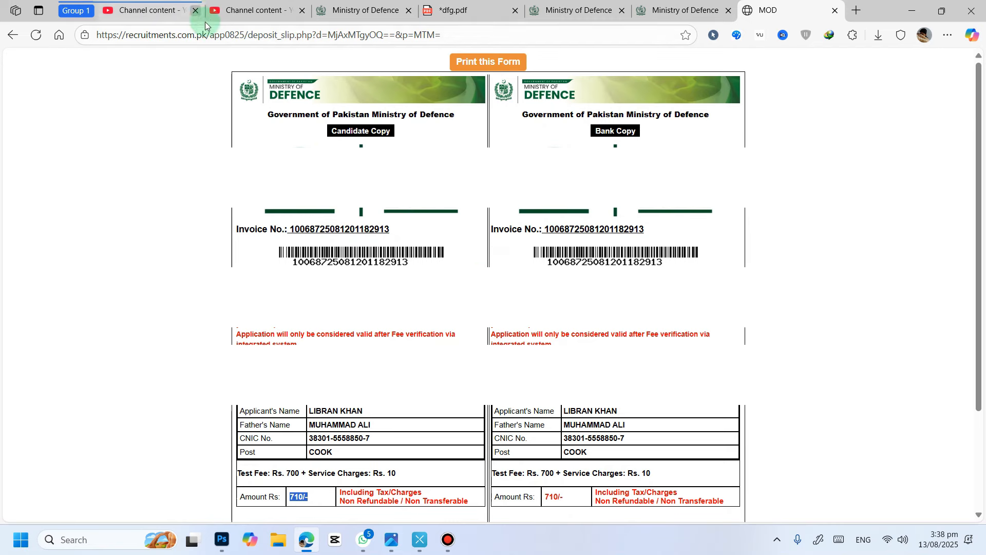
Step: Open the HOW2FIX - Today all jobs update YouTube channel in a new tab and browse its page
click(263, 9)
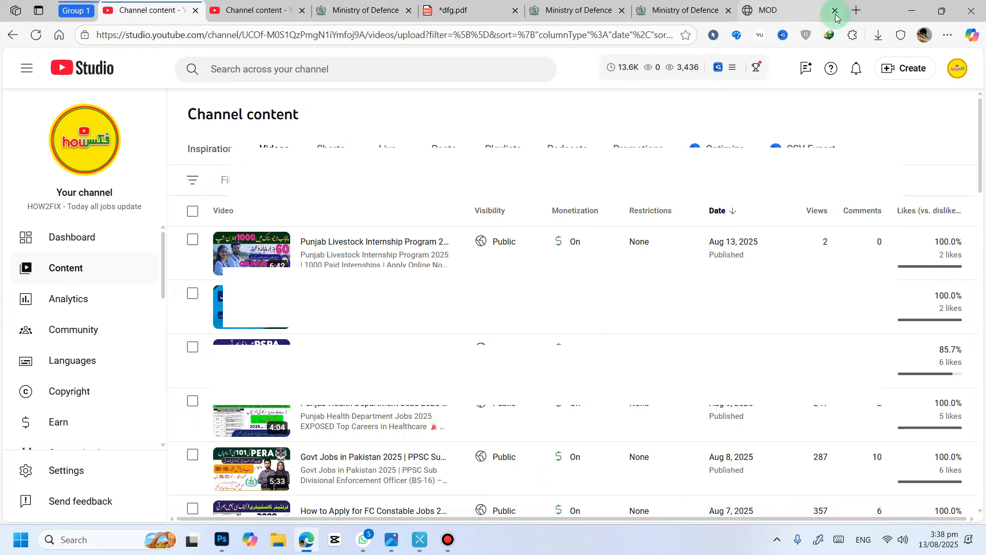
click(857, 10)
click(408, 60)
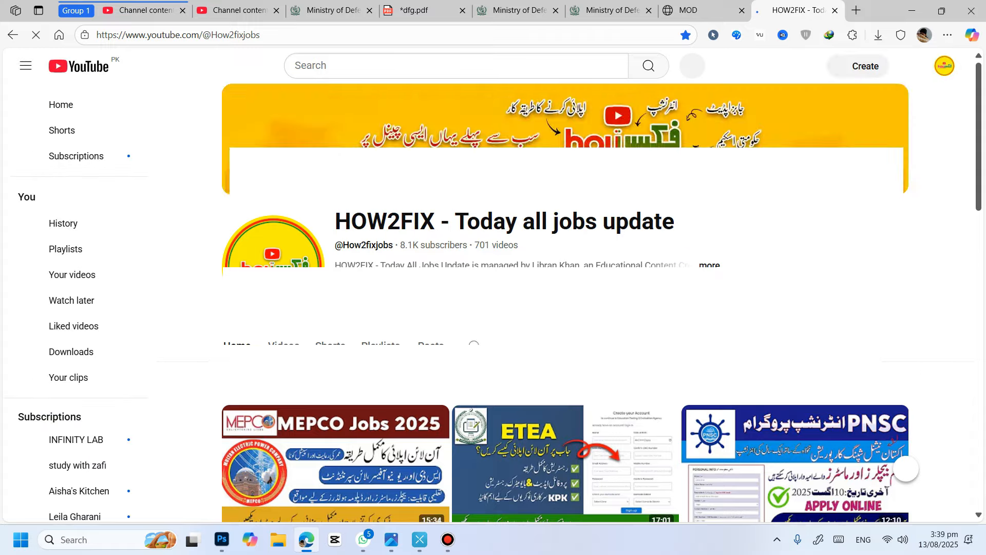
scroll(514, 140, down, 5)
scroll(535, 247, down, 4)
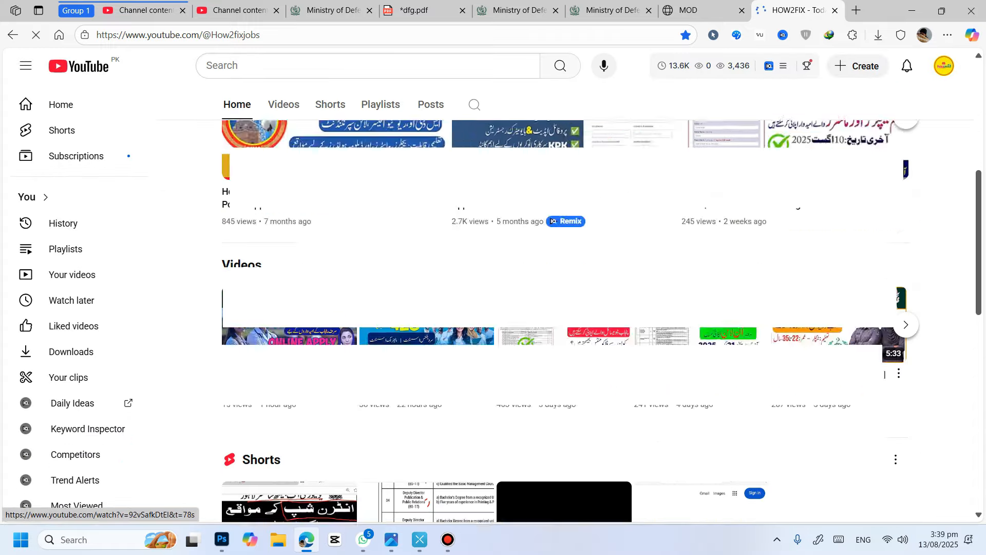
scroll(534, 247, up, 5)
scroll(565, 267, up, 2)
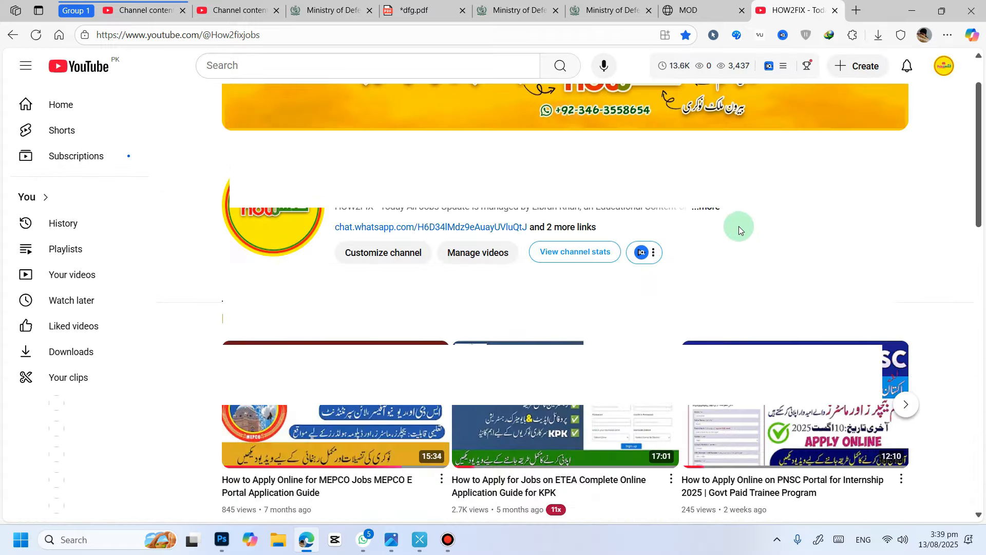